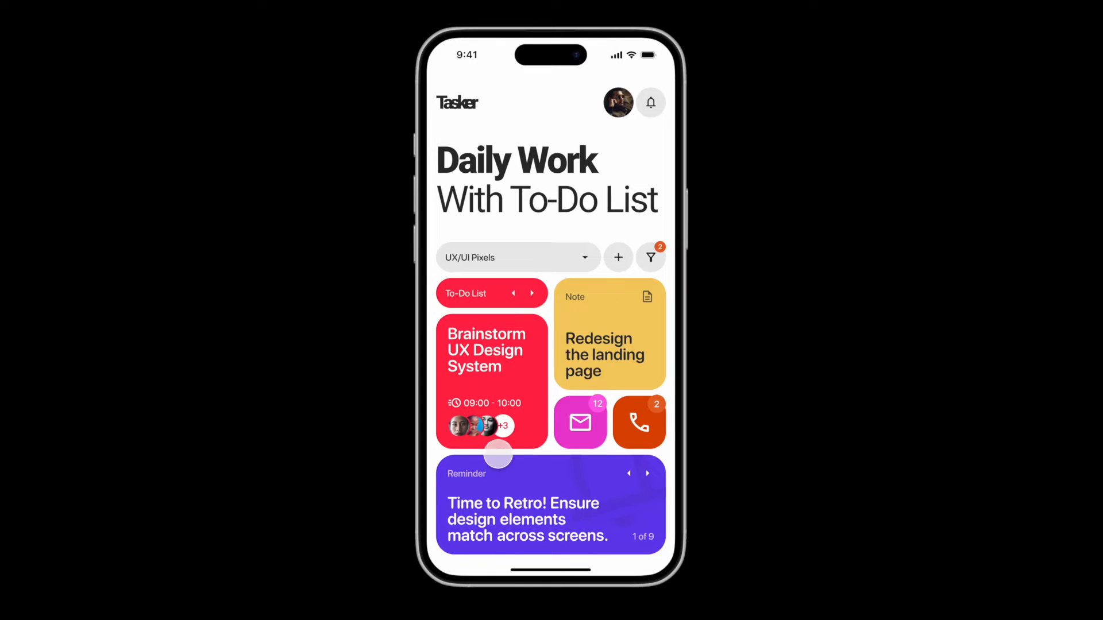
- Open and close the Brainstorm UX Design System card twice in the prototype preview to examine its expanded details
click(498, 435)
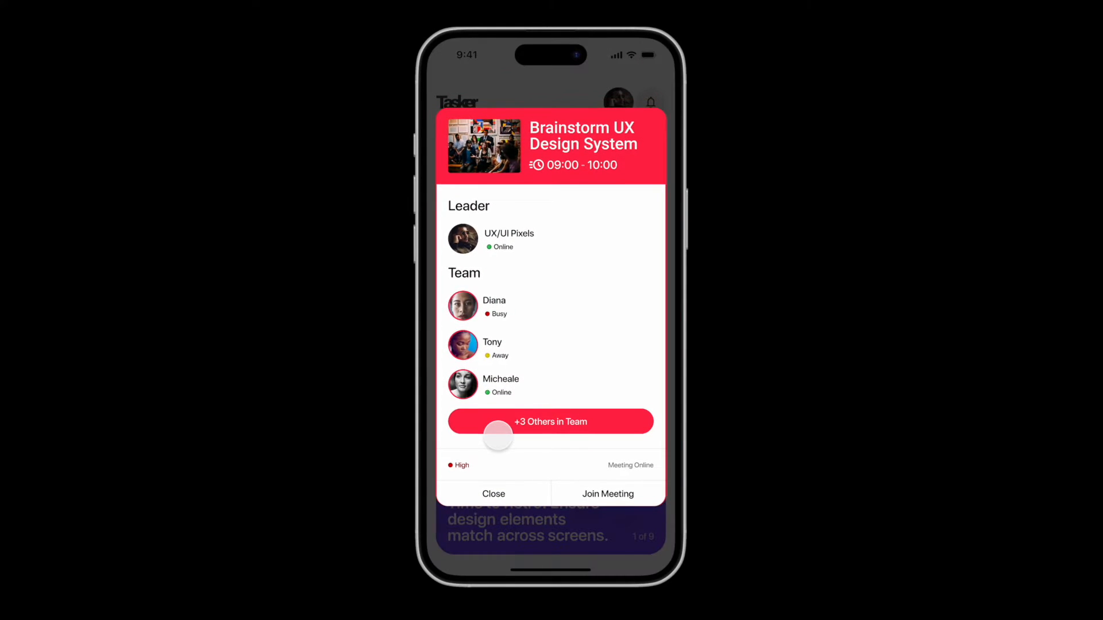
click(498, 487)
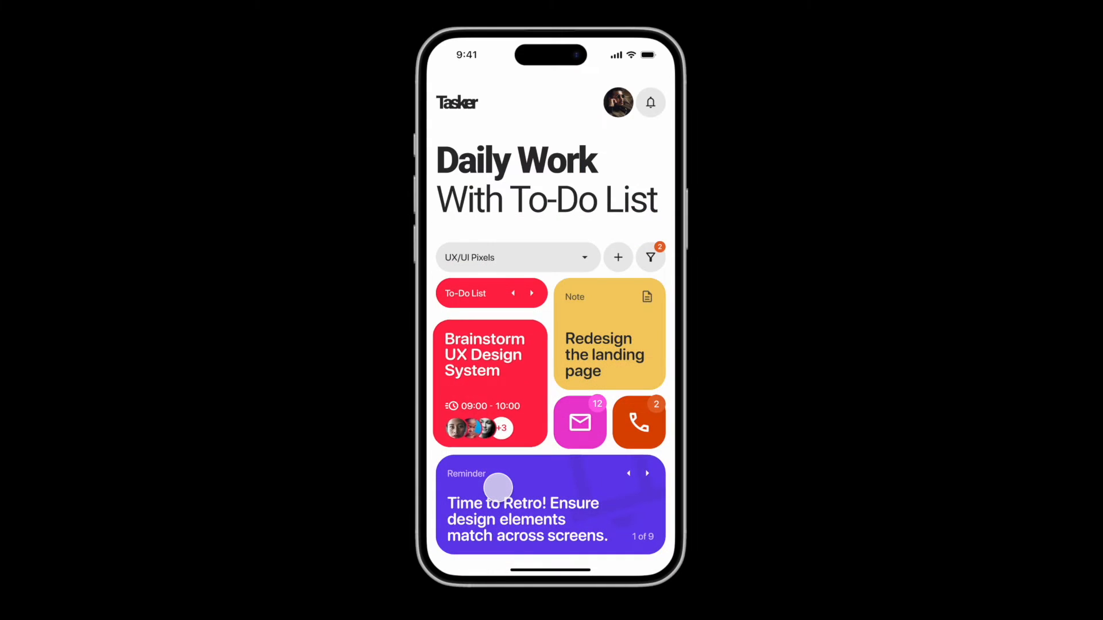
click(493, 435)
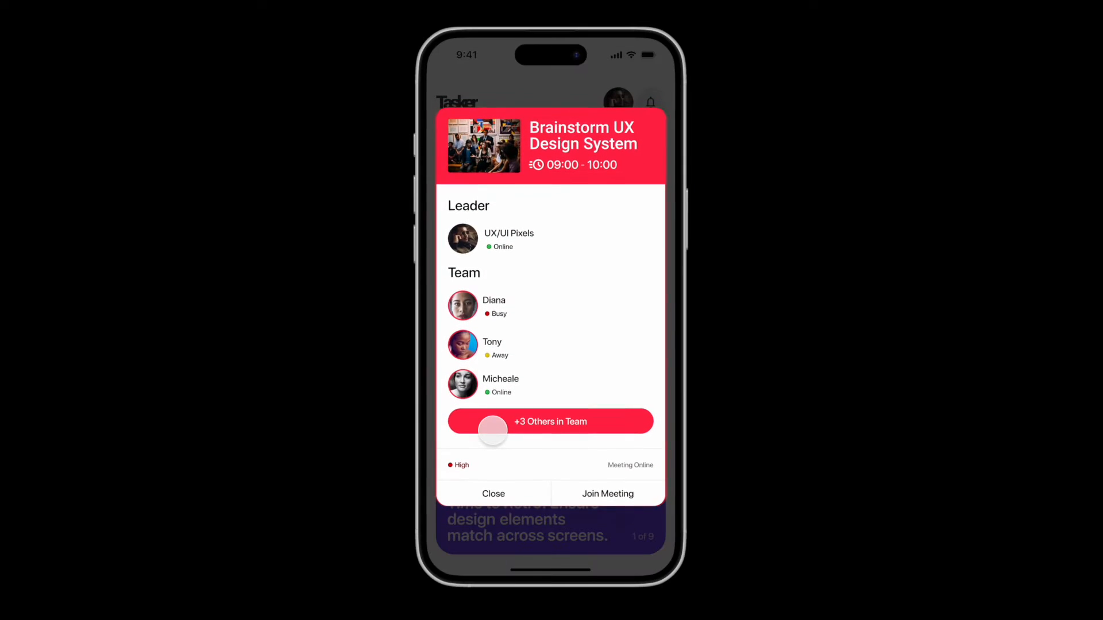
click(495, 492)
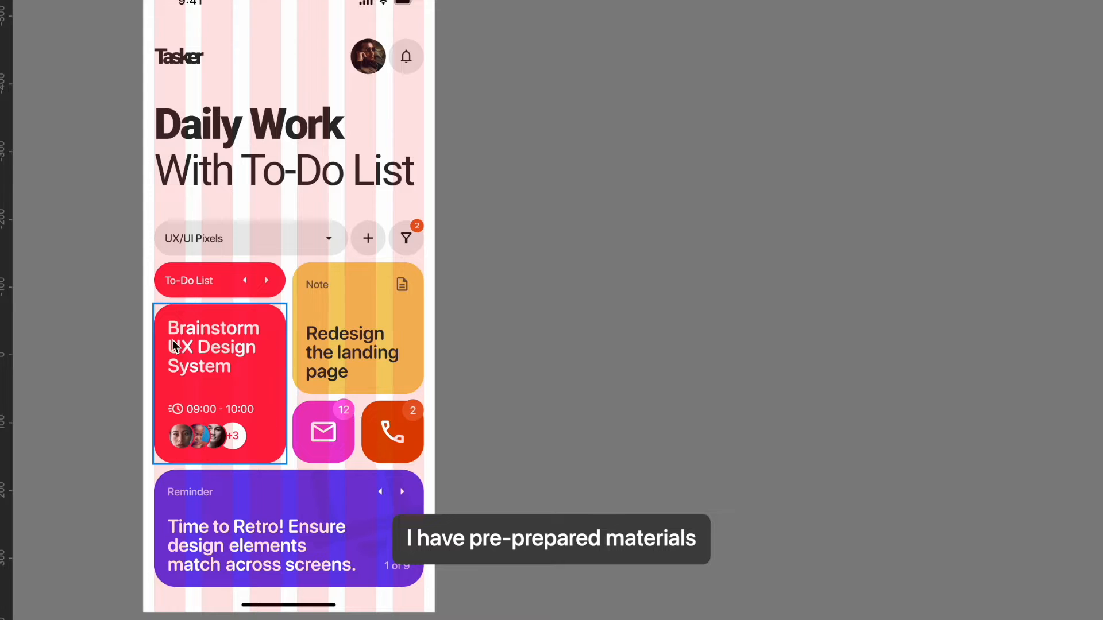
- Duplicate the Brainstorm UX Design System card onto the empty canvas beside the Main frame and check its title, time and avatar layers
drag(228, 377, 616, 203)
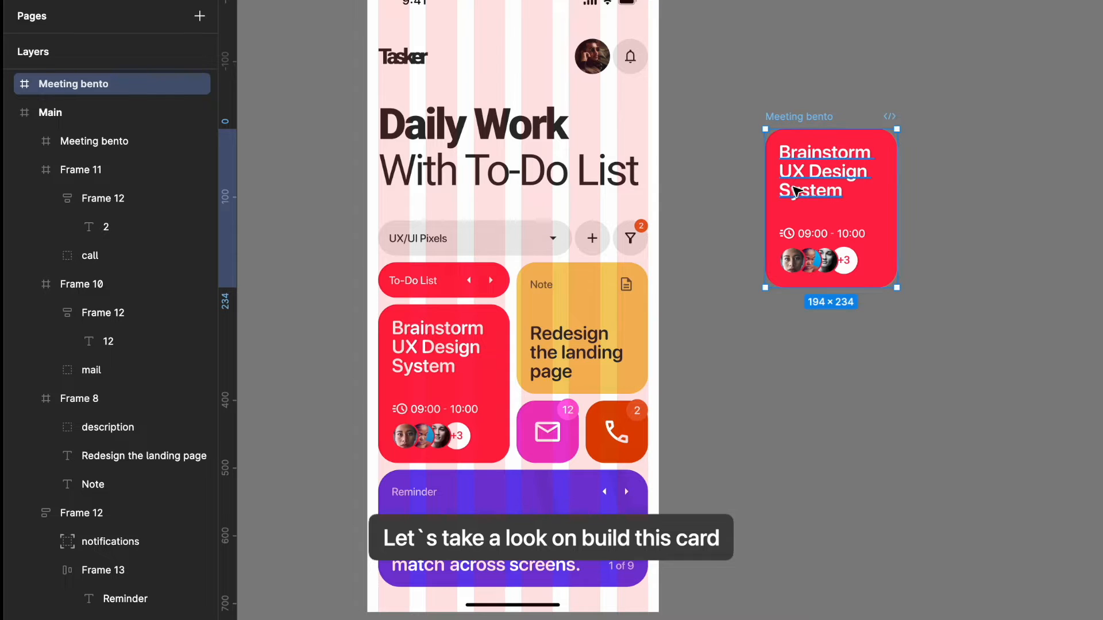
click(11, 85)
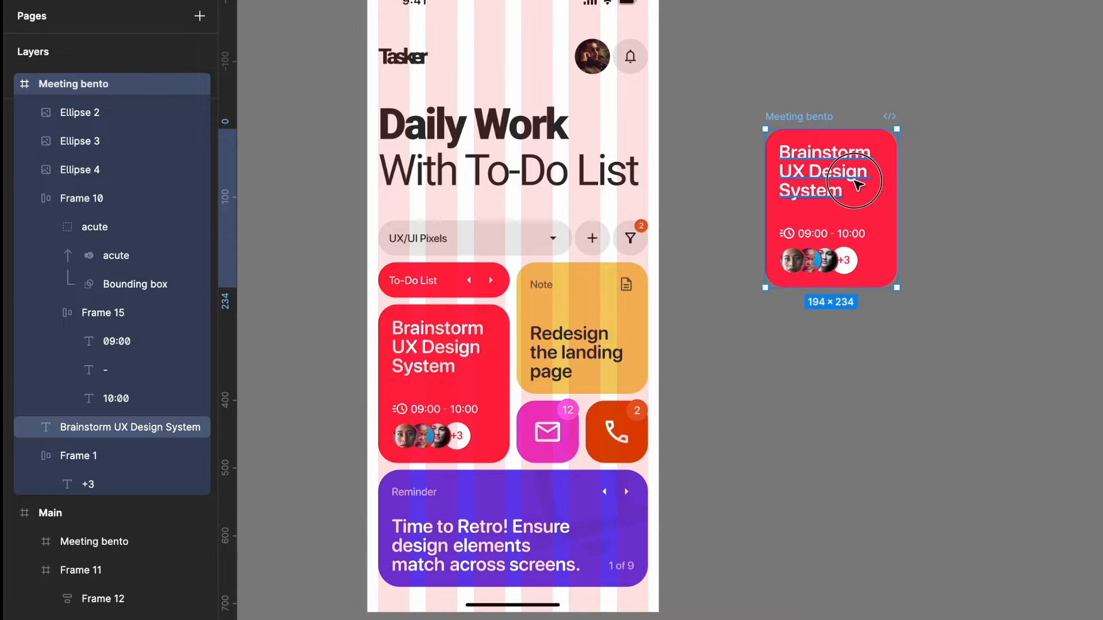
click(831, 178)
click(820, 239)
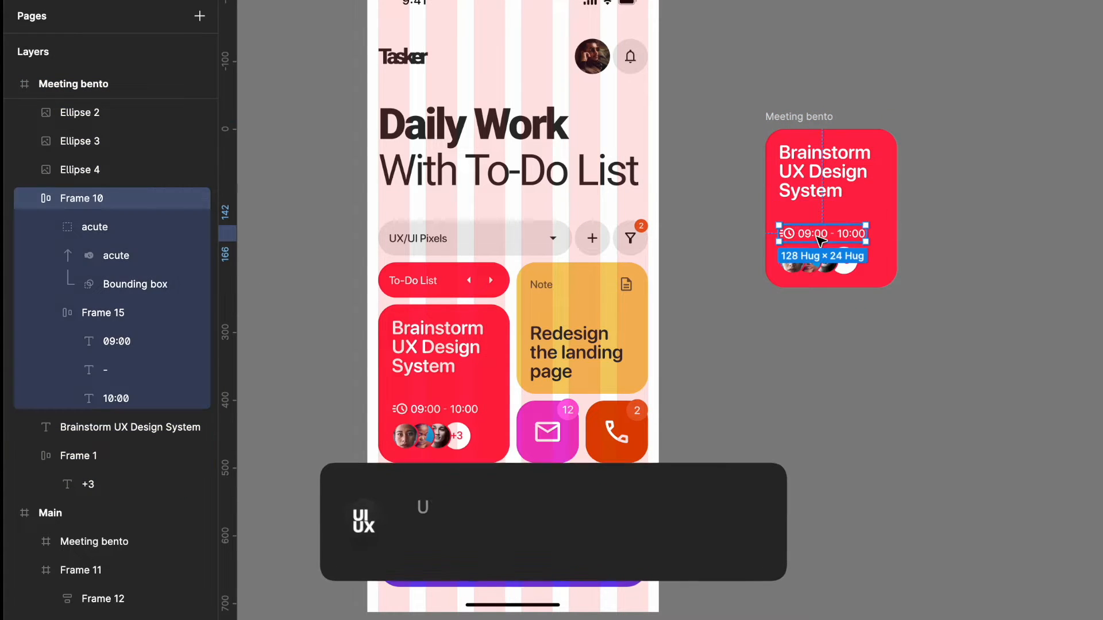
click(796, 261)
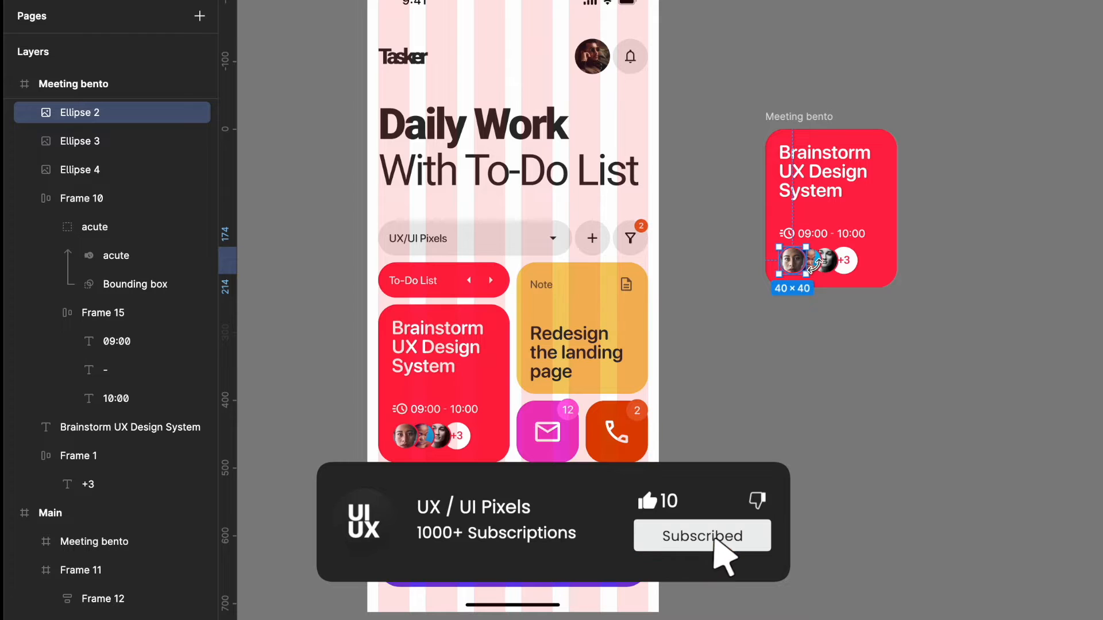
click(815, 263)
click(833, 263)
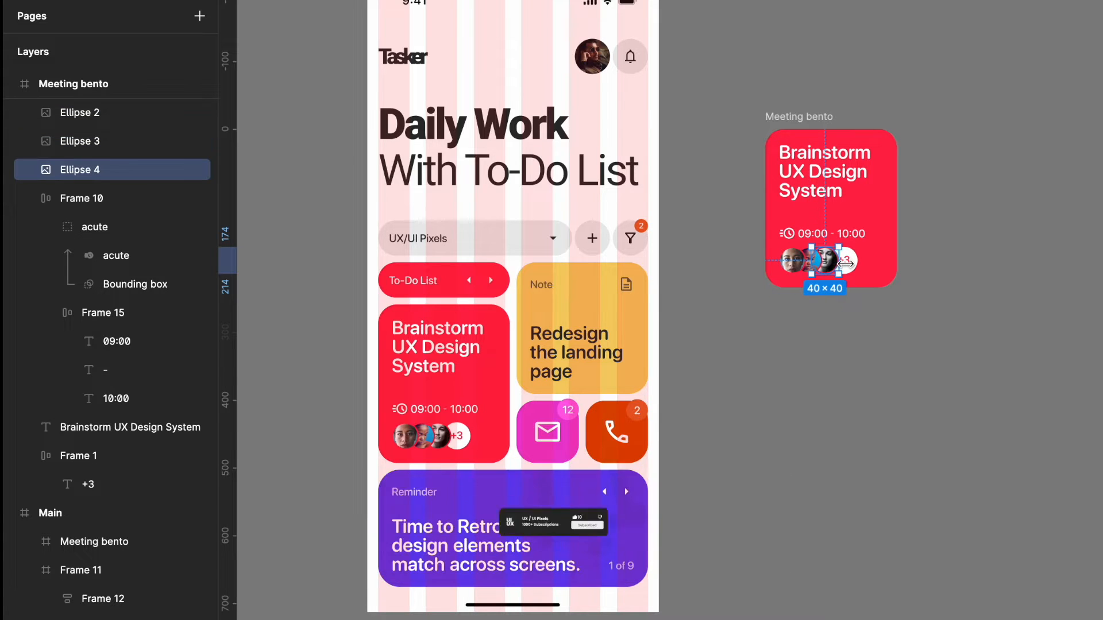
- Group the three avatars and the +3 badge on the duplicated Meeting bento card
scroll(841, 265, up, 5)
shift+click(855, 268)
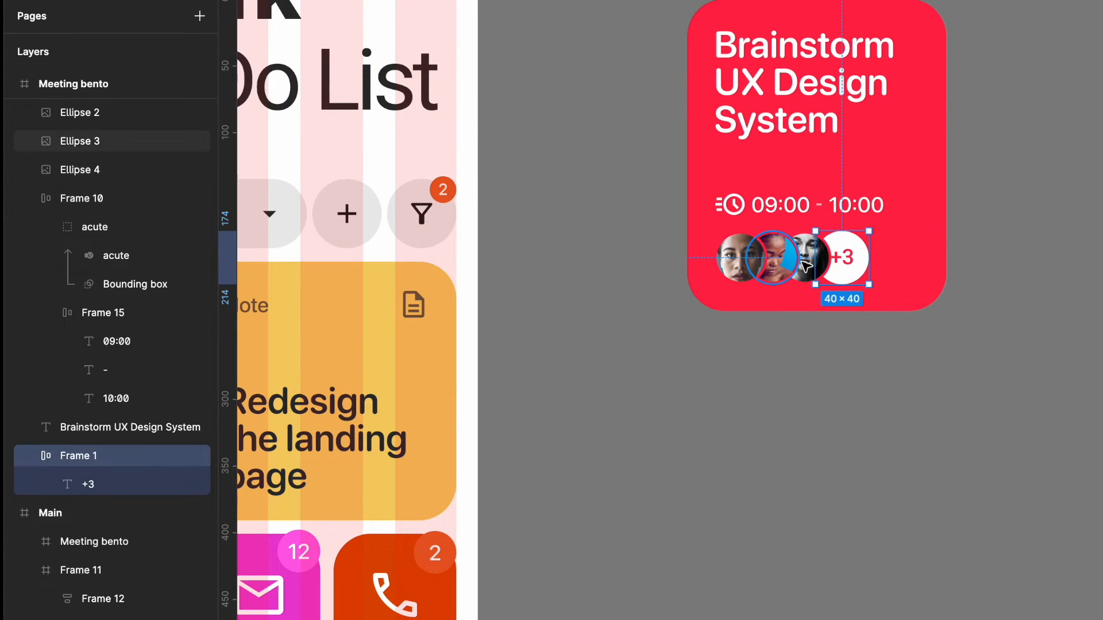
shift+click(762, 261)
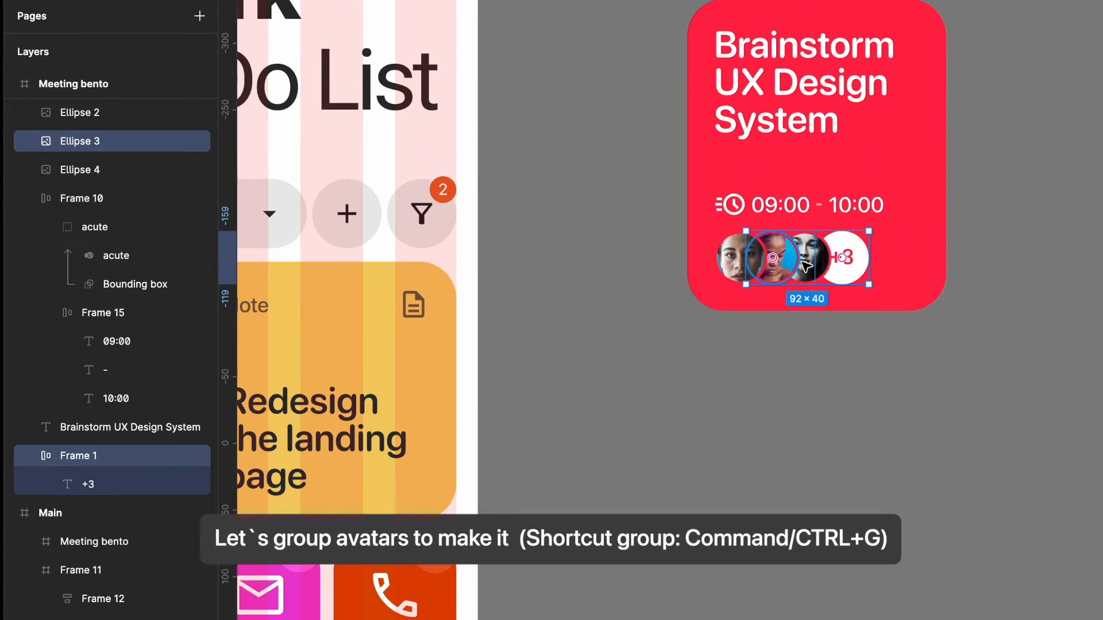
shift+click(732, 257)
key(ctrl+g)
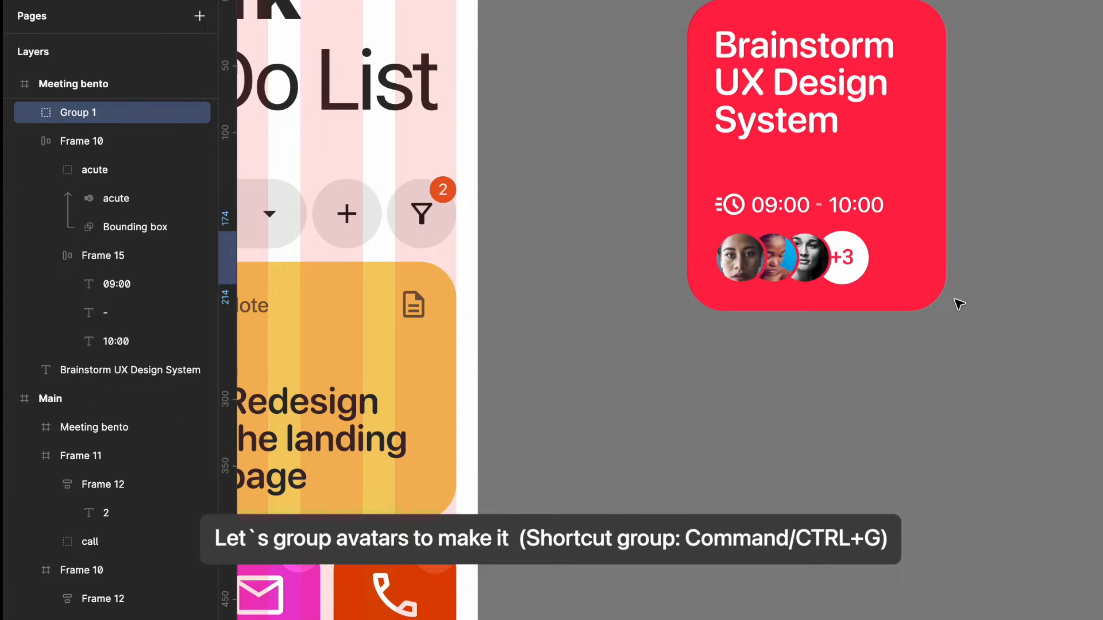
- Wrap the whole duplicated Meeting bento card in a new outer frame
key(Tab)
key(Tab)
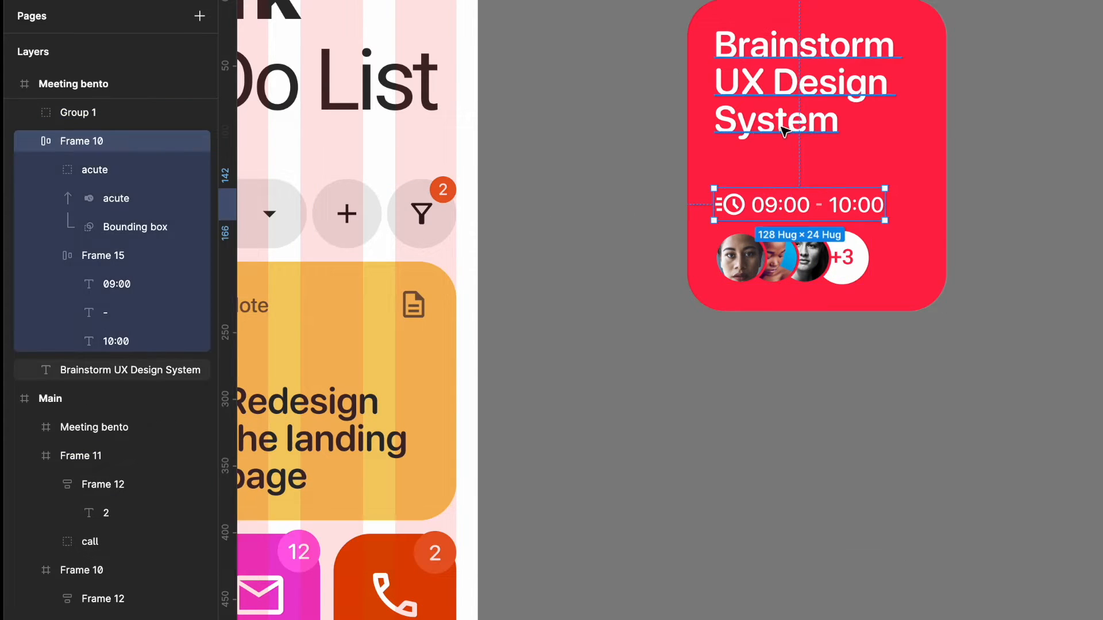
key(Escape)
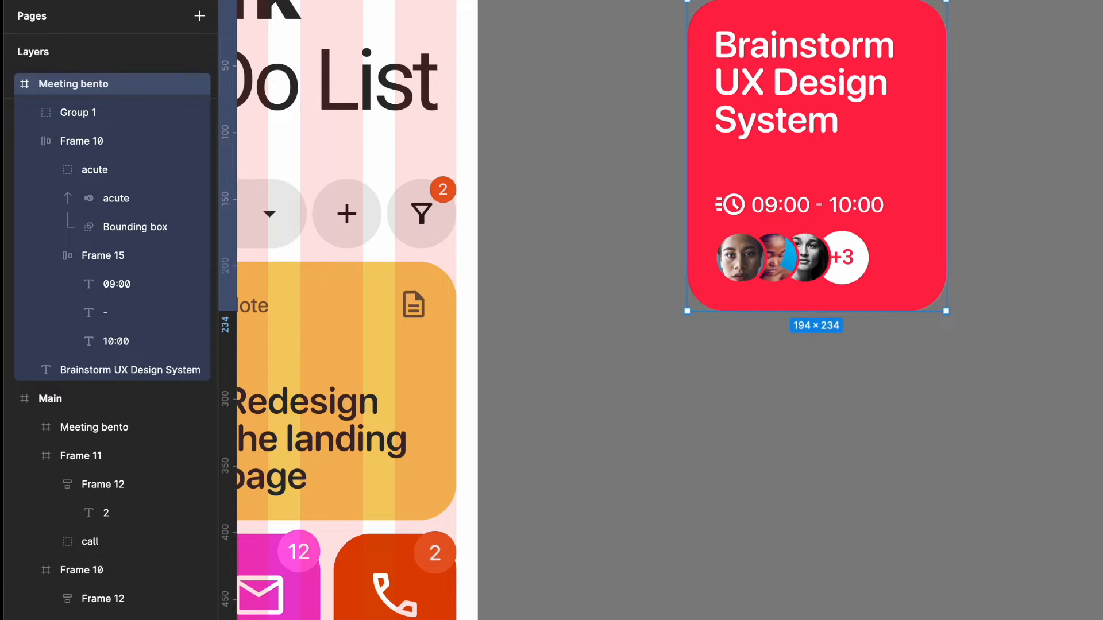
scroll(940, 370, down, 5)
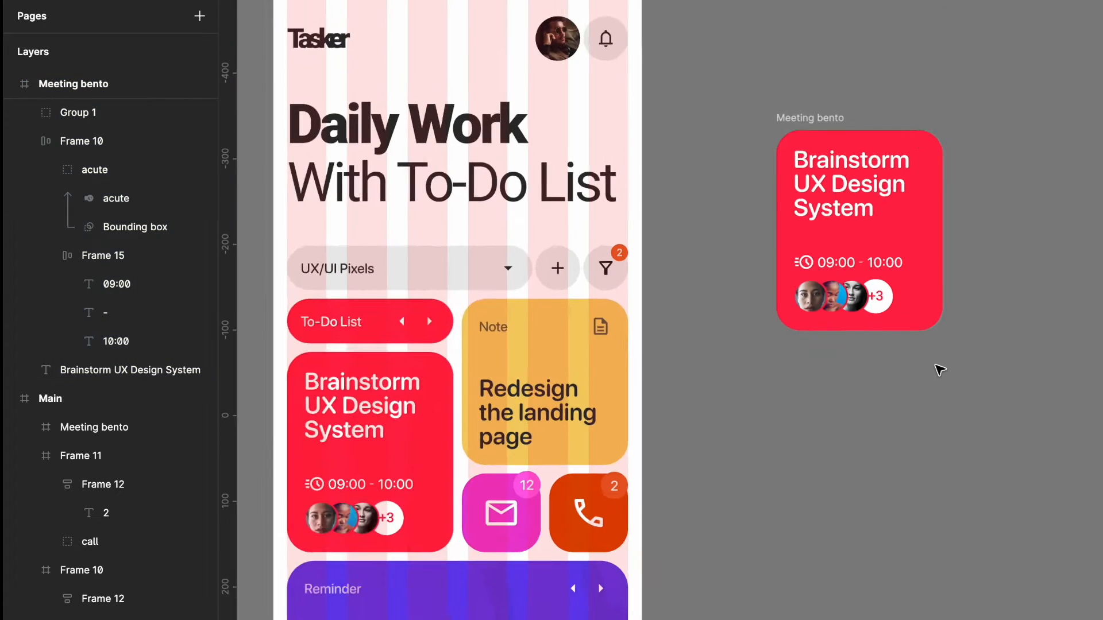
right_click(849, 175)
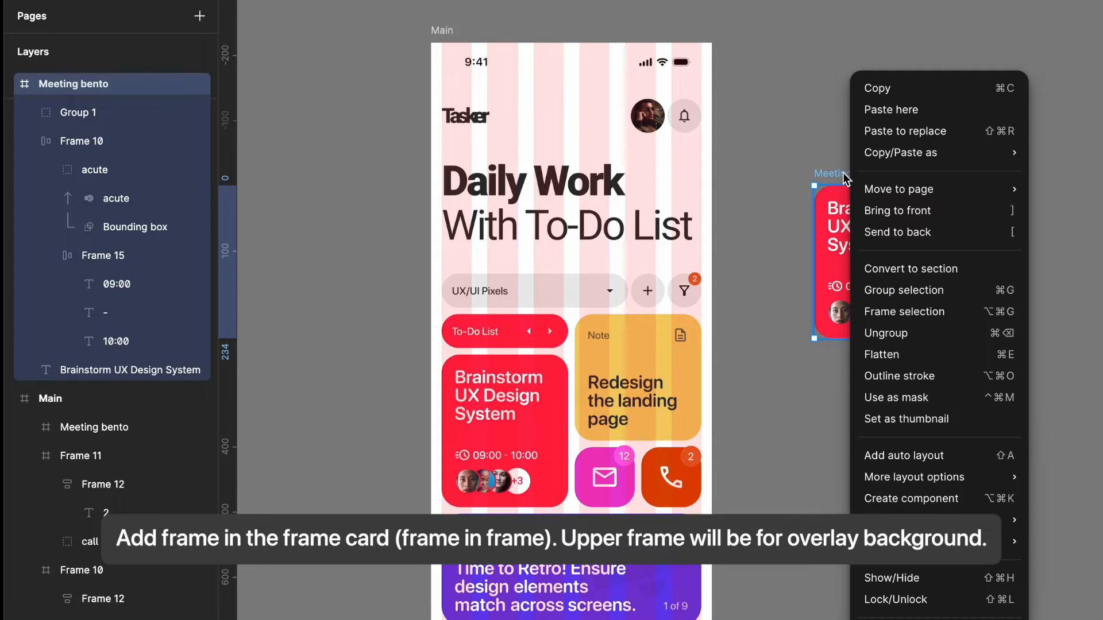
click(899, 315)
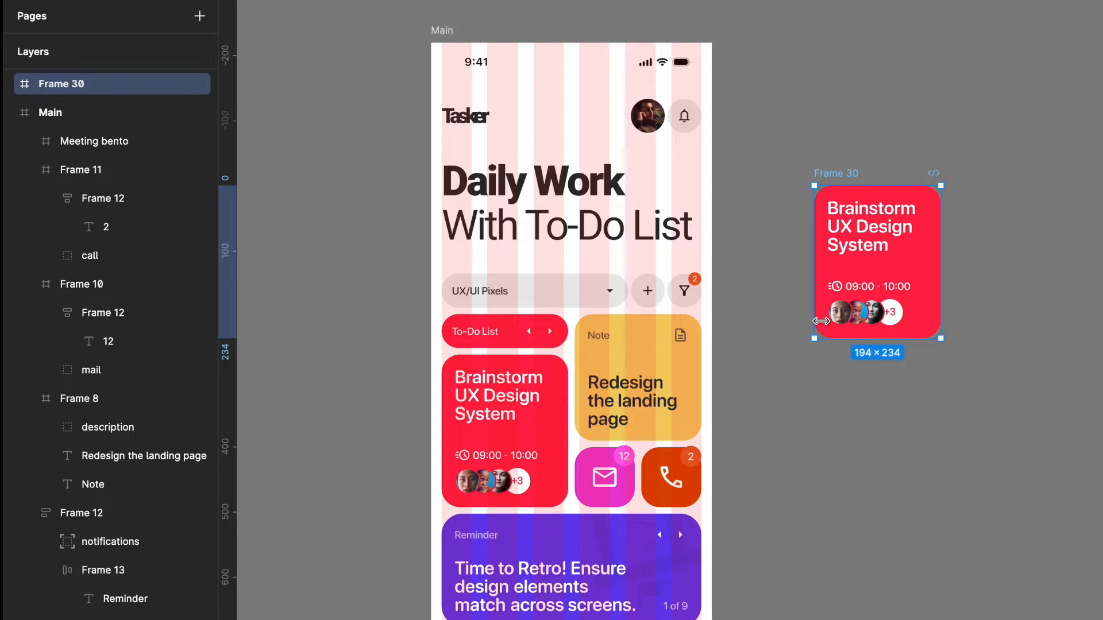
- Replace the original Brainstorm card in the Main frame with the newly framed card, renaming its outer frame Content
click(540, 380)
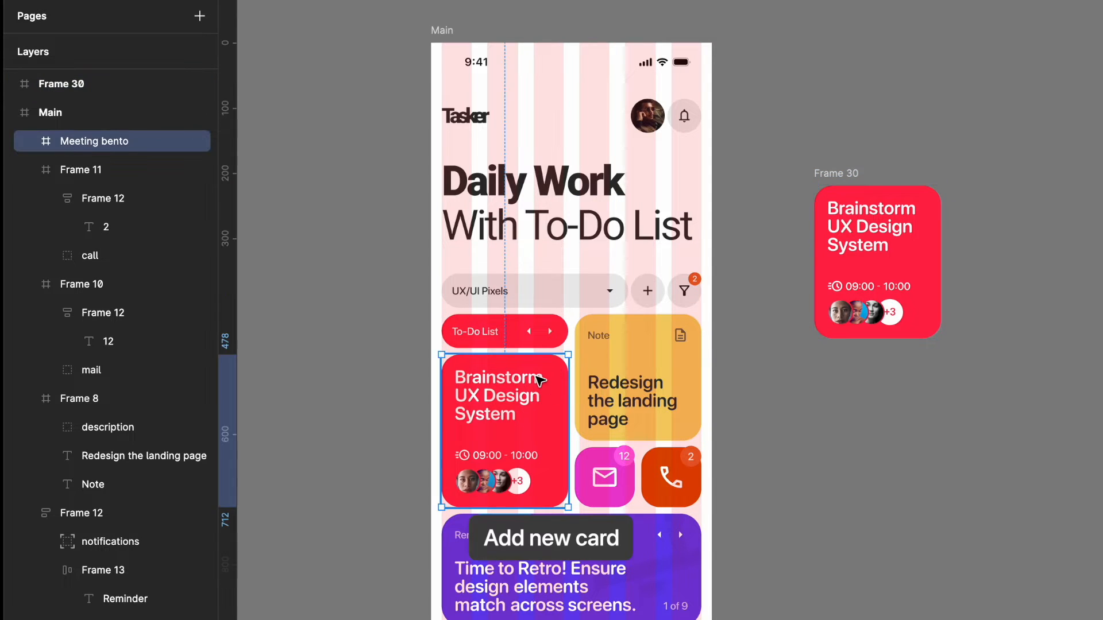
key(Delete)
double_click(846, 170)
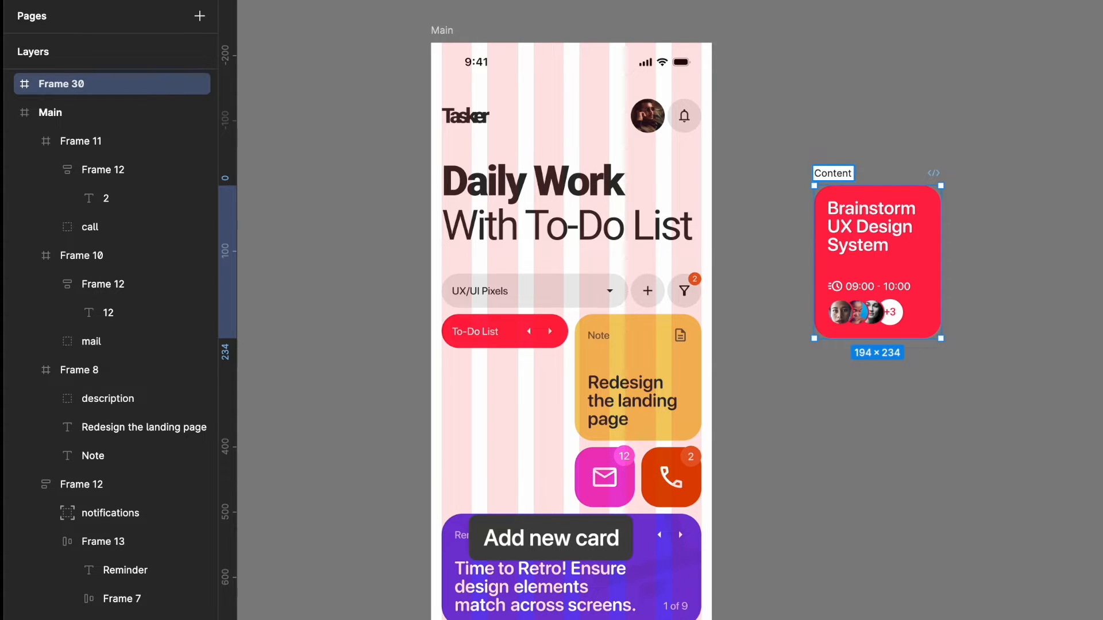
key(Return)
drag(838, 175, 466, 348)
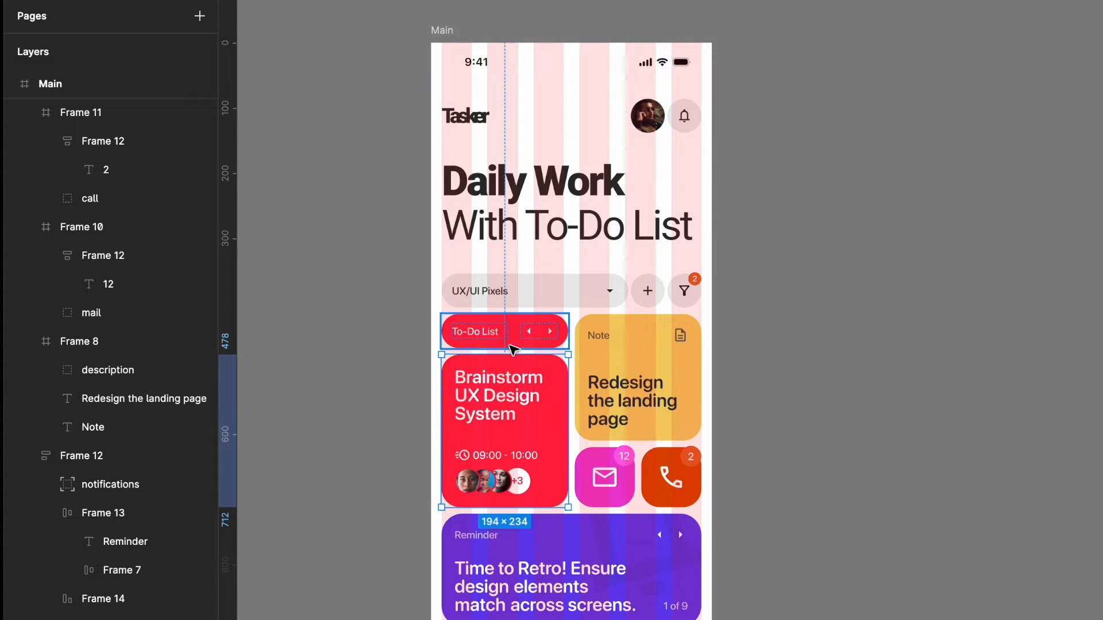
click(927, 373)
- Duplicate the Main frame beside the original for the on-click state
scroll(928, 373, down, 2)
scroll(927, 374, up, 1)
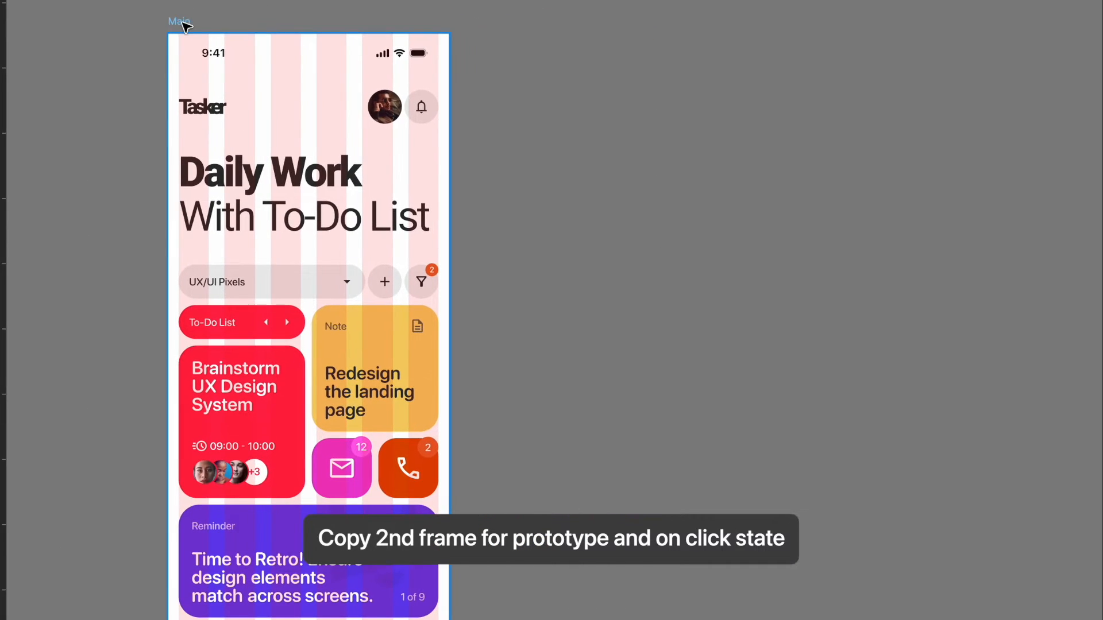
drag(183, 24, 558, 57)
click(512, 401)
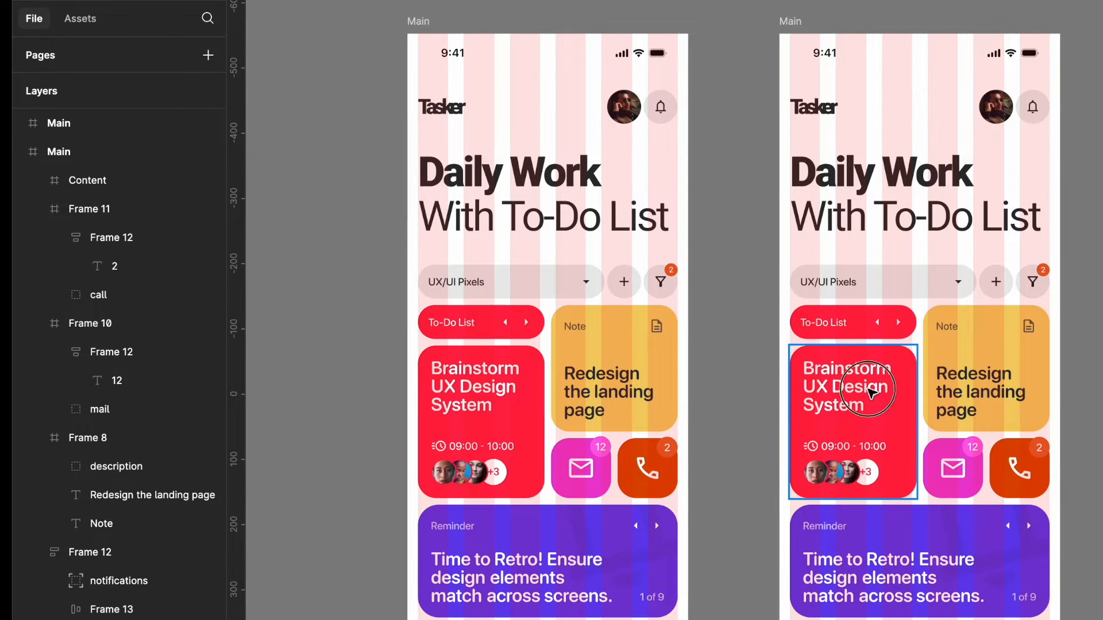
- Enlarge the Content frame in the second Main frame to 430 × 932 so it covers the whole screen
click(868, 390)
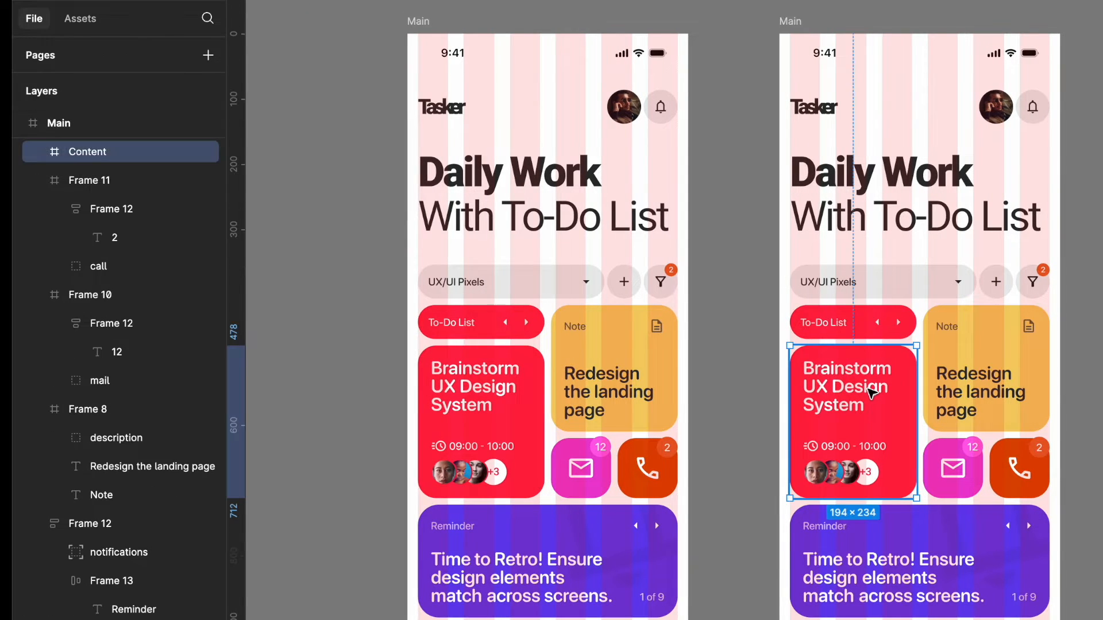
drag(917, 345, 1062, 37)
drag(789, 35, 780, 33)
drag(894, 493, 897, 618)
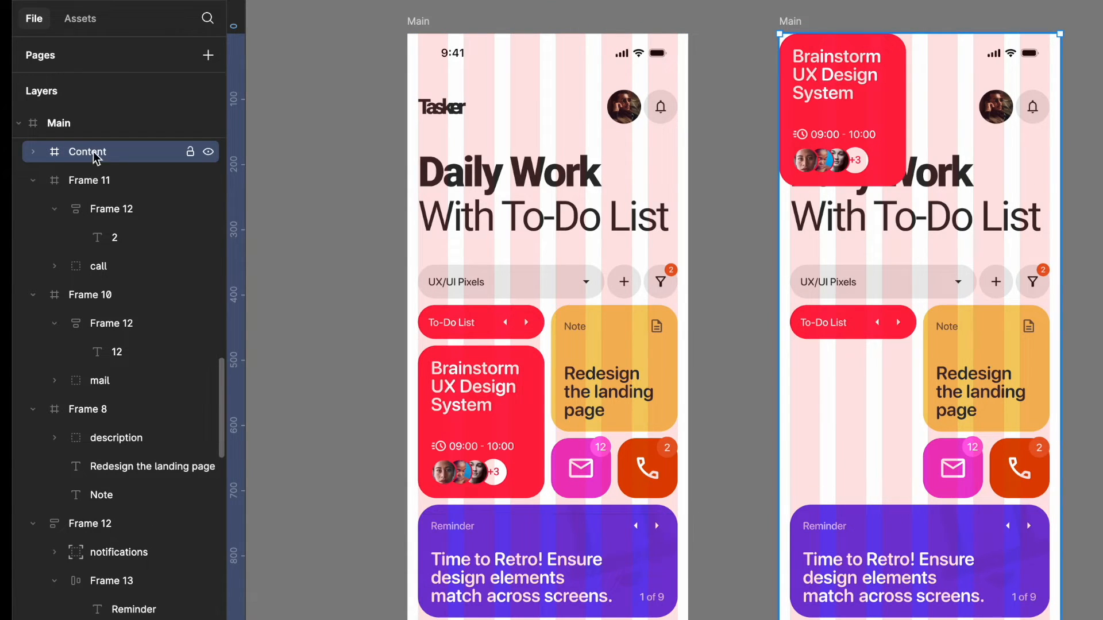
- Center the Meeting bento card horizontally and vertically inside the enlarged Content frame
click(883, 108)
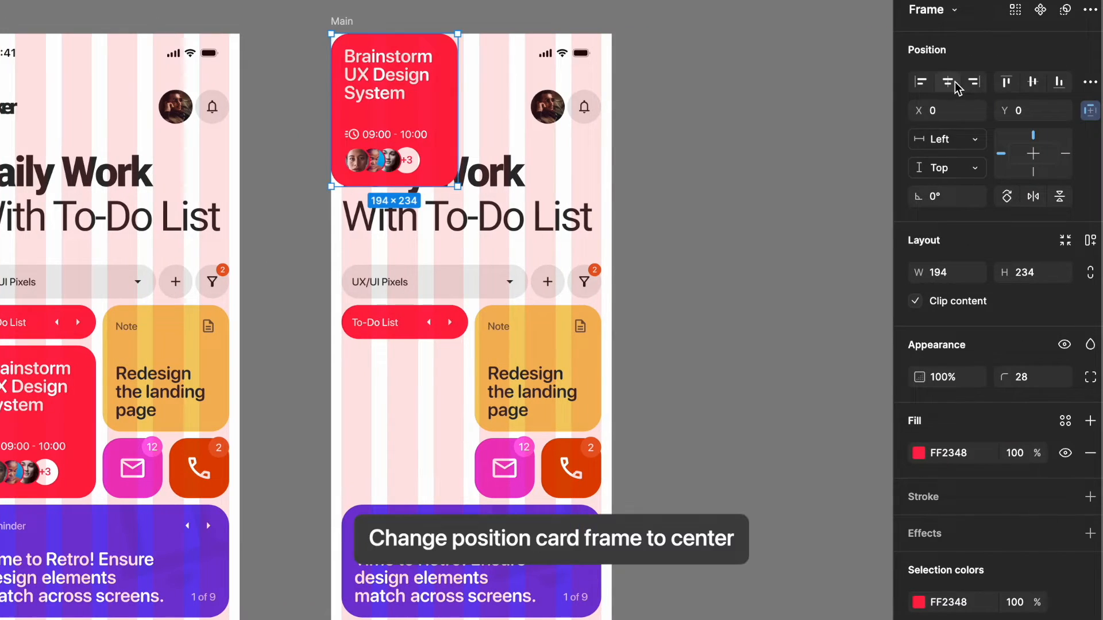
click(956, 87)
click(1034, 82)
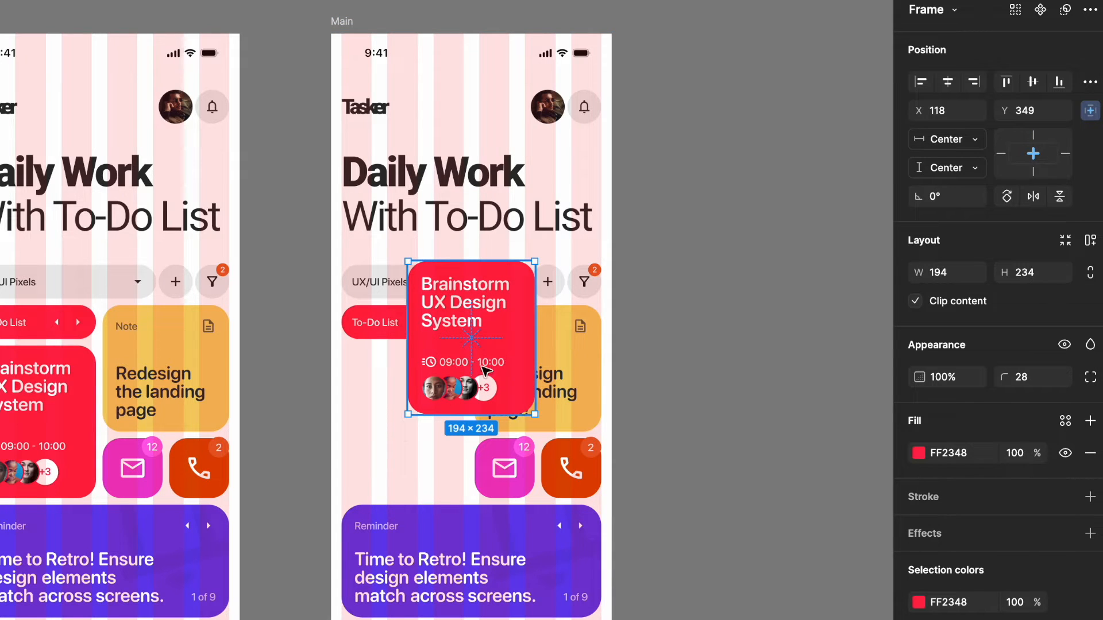
- Give the enlarged Content frame a 000000 fill at 70% opacity as the overlay background
click(435, 103)
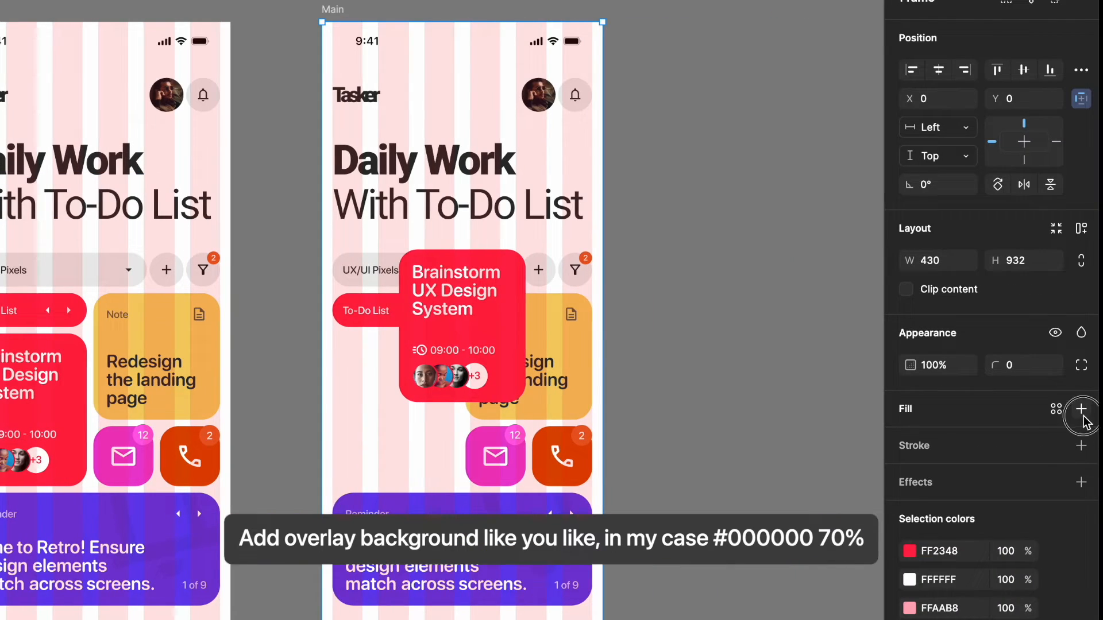
click(1081, 414)
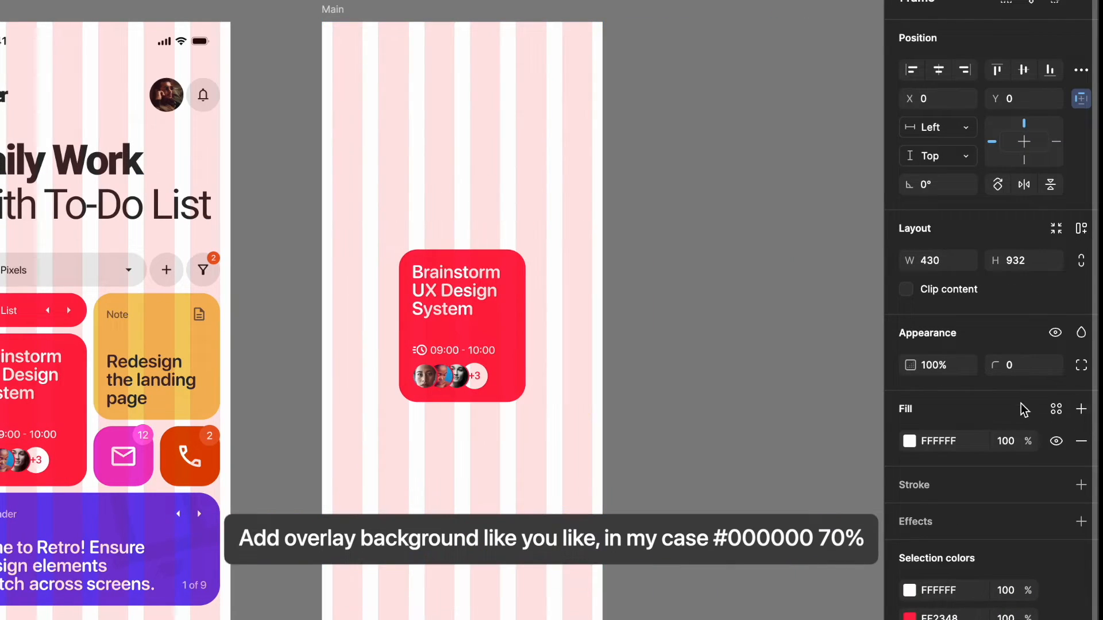
click(934, 447)
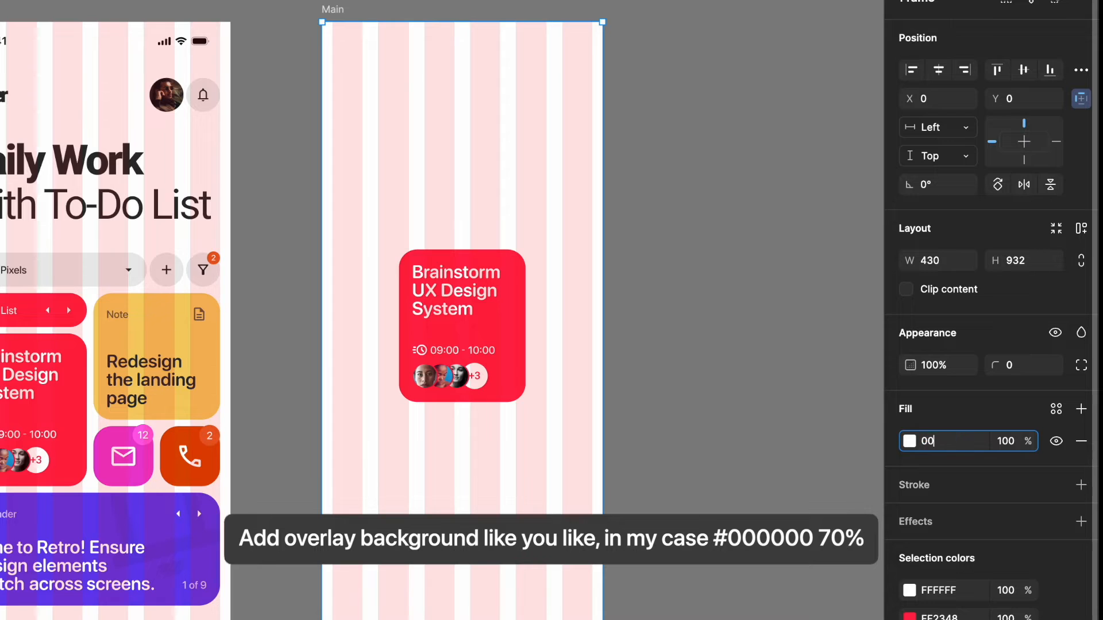
text(000)
key(Return)
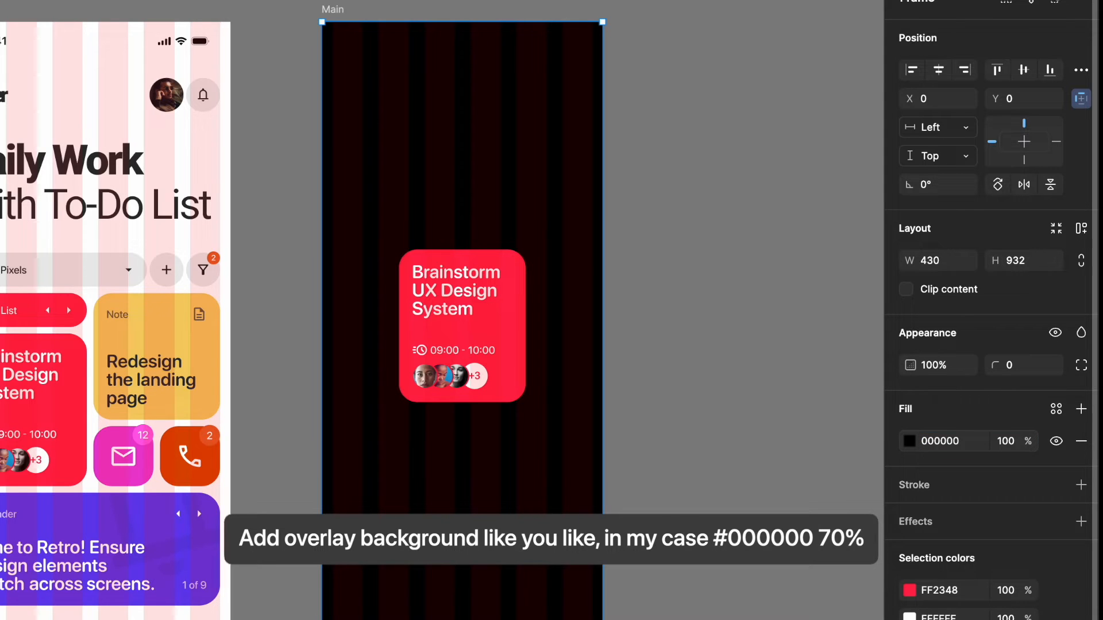
click(998, 441)
text(7)
key(Return)
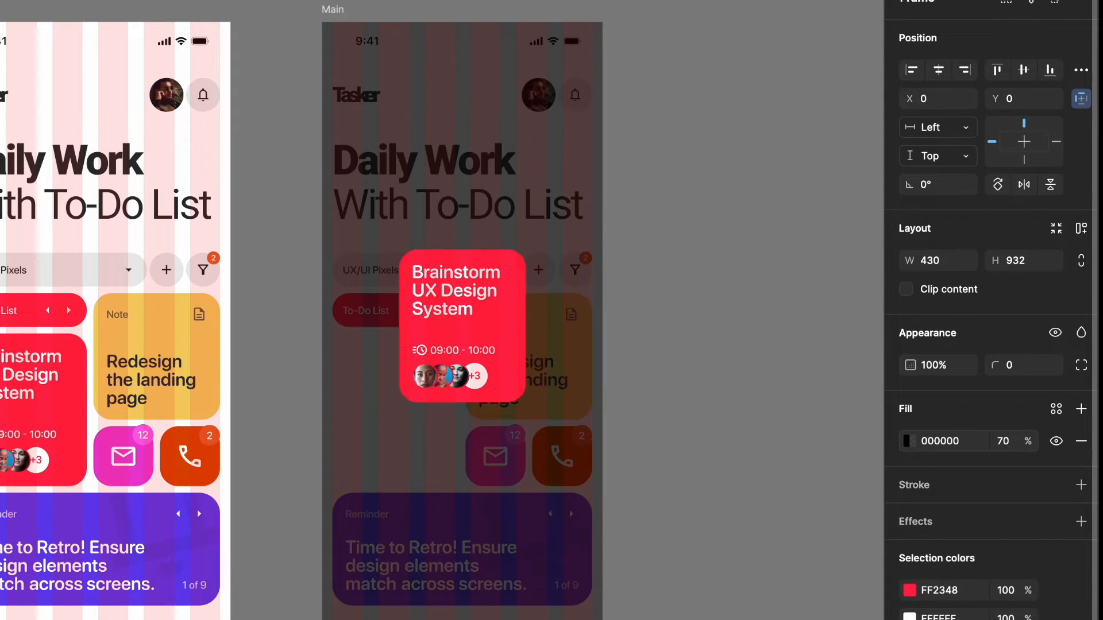
- Try to resize the centered Meeting bento card to 324 × 474 and undo the resize
click(515, 327)
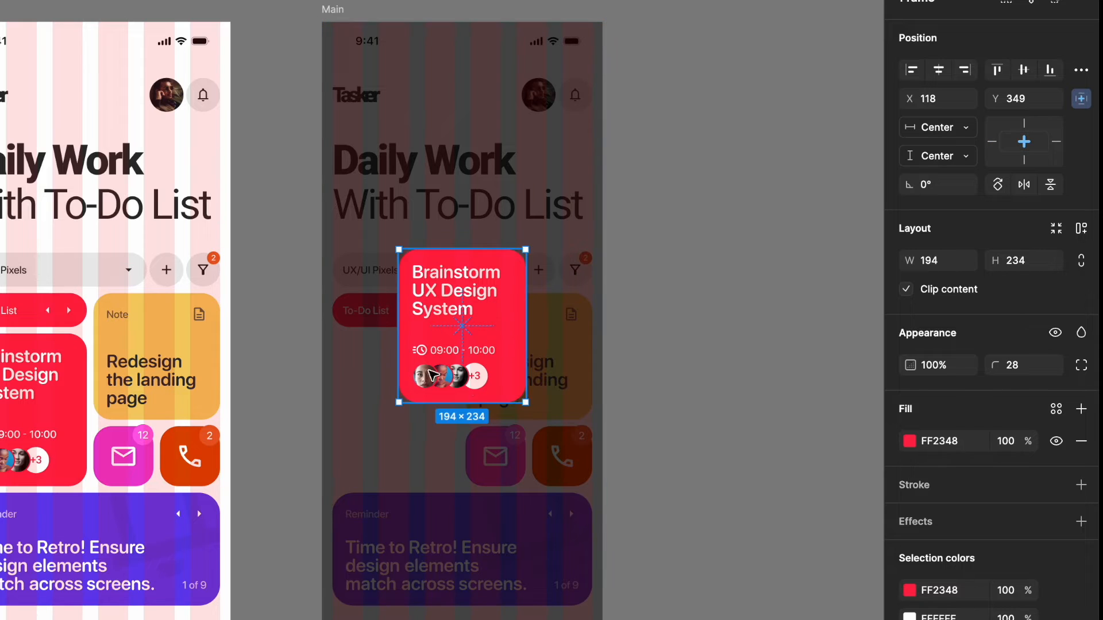
drag(525, 404, 568, 480)
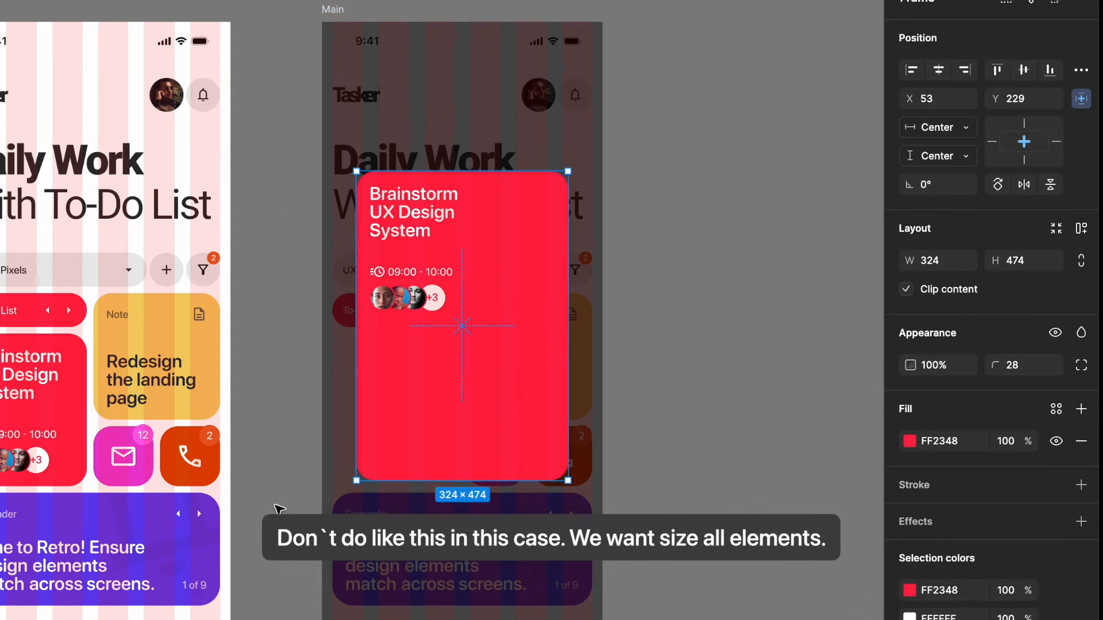
key(ctrl+z)
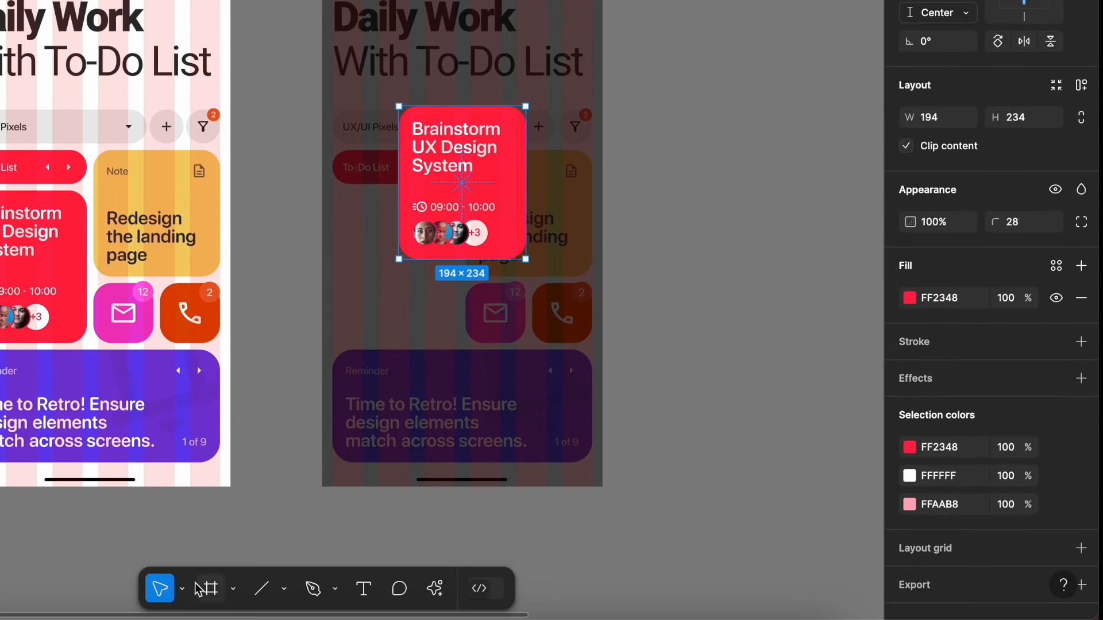
- Scale the centered Meeting bento card proportionally from its center to about 400 × 482 with the Scale tool
click(189, 591)
click(194, 553)
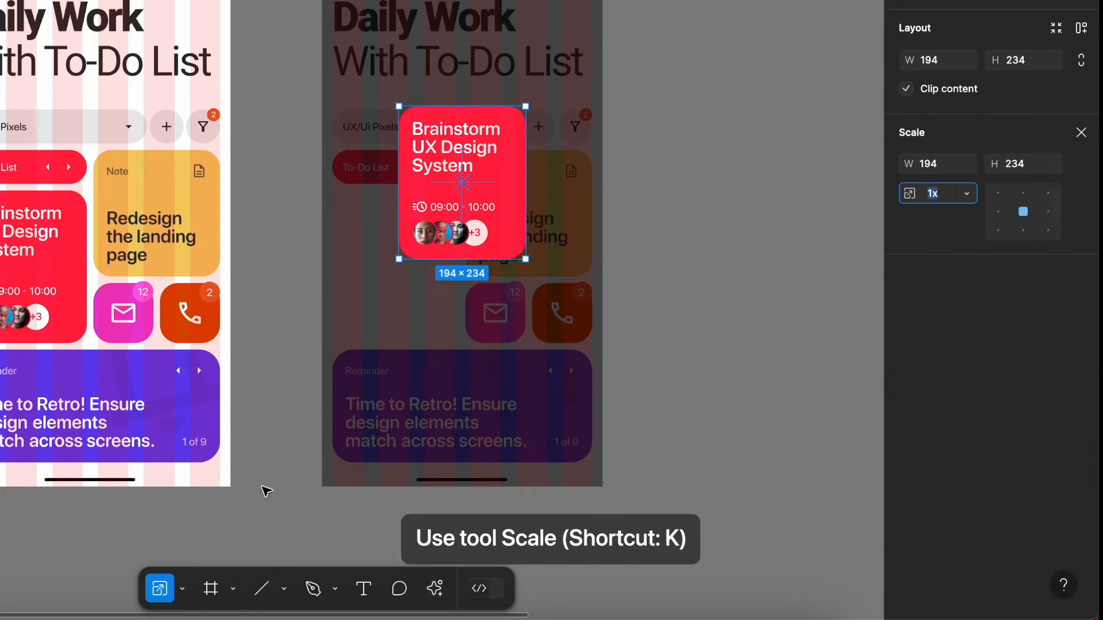
drag(525, 259, 593, 342)
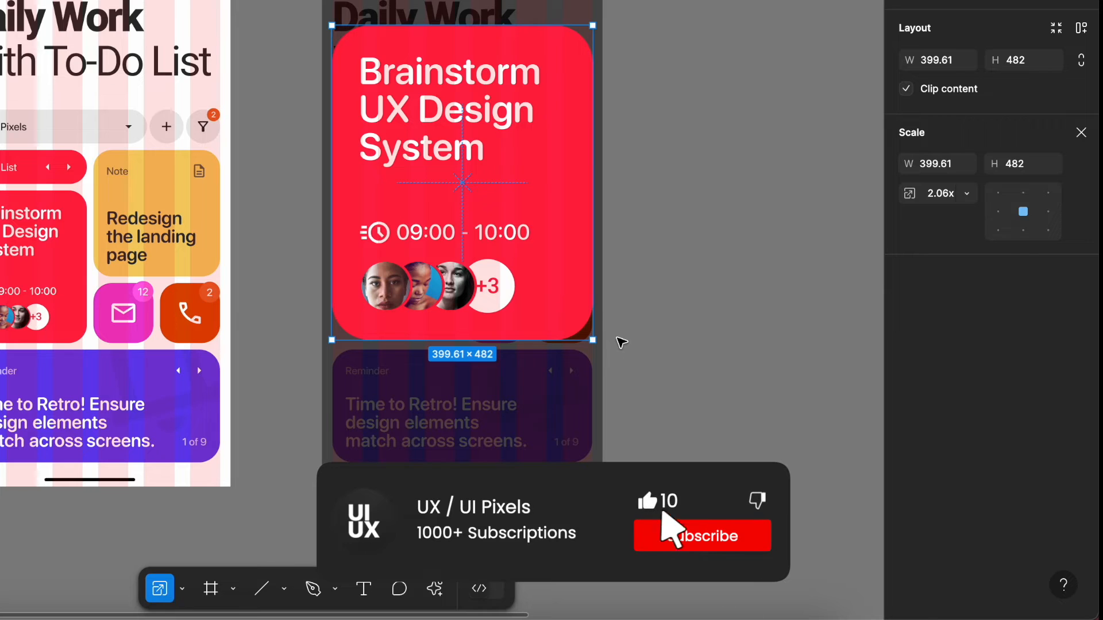
click(621, 343)
- Set the opacity of the "Brainstorm UX Design System" title inside the enlarged card to 0%
click(431, 113)
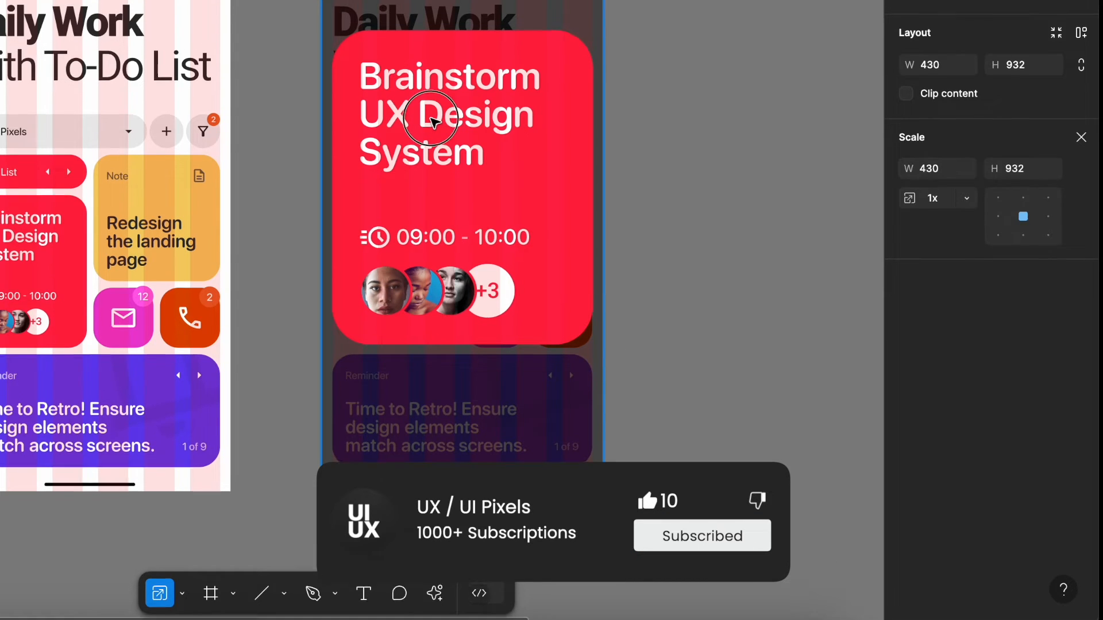
double_click(431, 114)
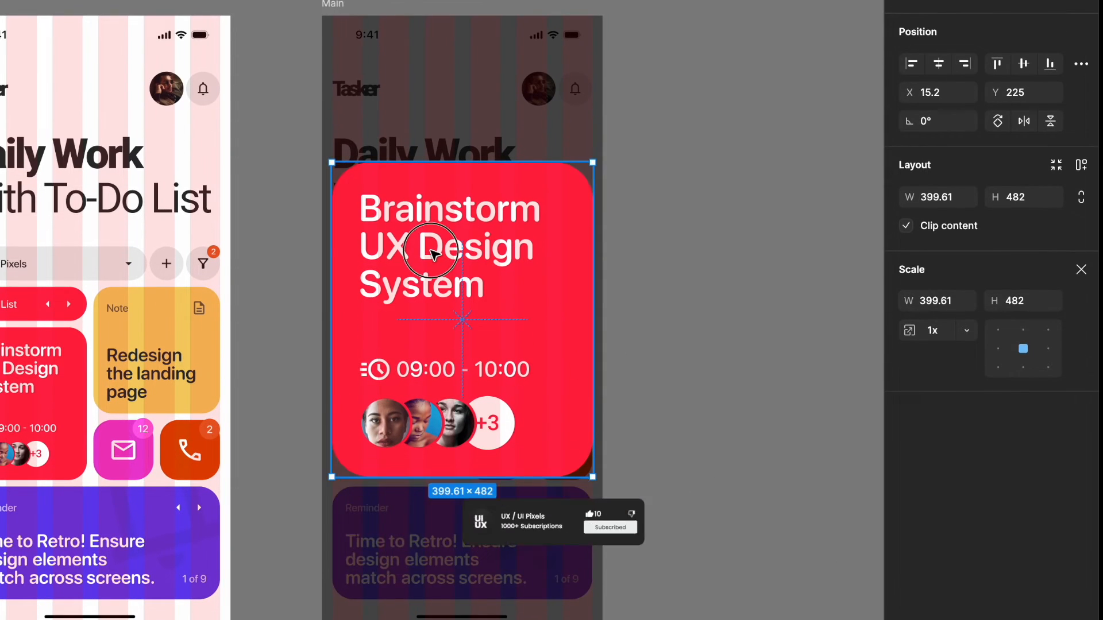
double_click(431, 253)
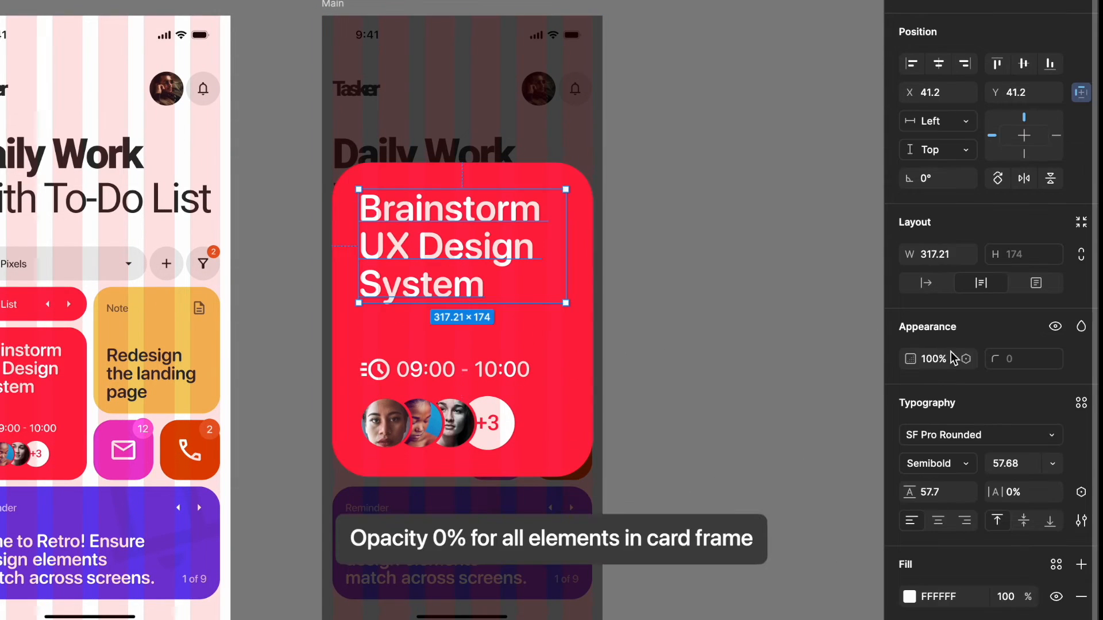
key(Return)
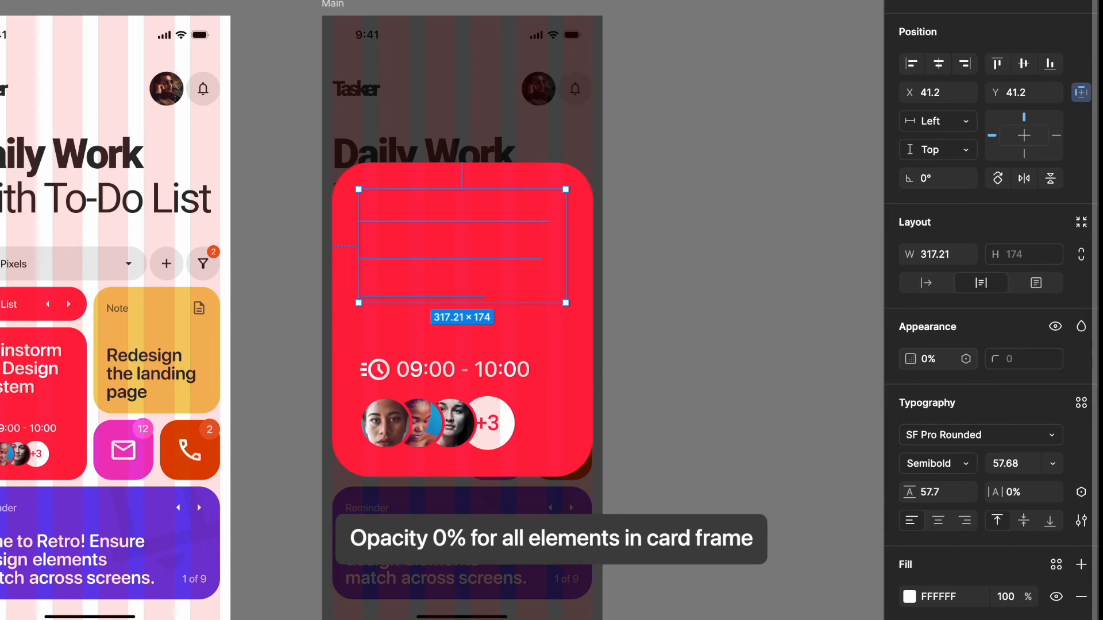
- Set the opacity of the enlarged card's 09:00 - 10:00 time row and its avatar group to 0%
click(423, 371)
click(926, 444)
text(0)
key(Return)
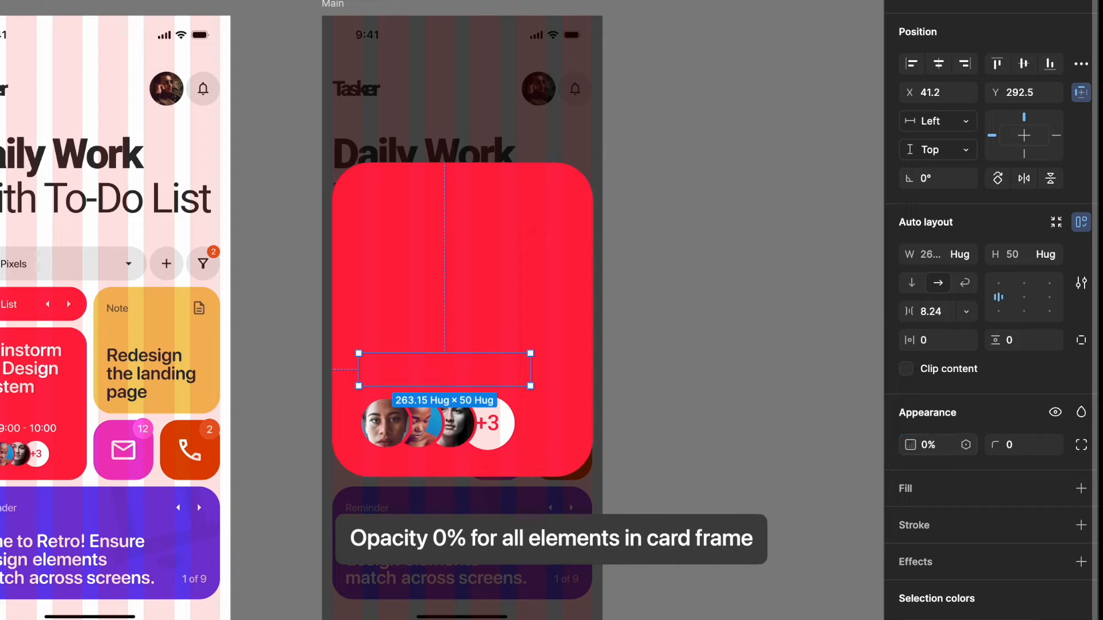
key(Tab)
click(927, 336)
key(Return)
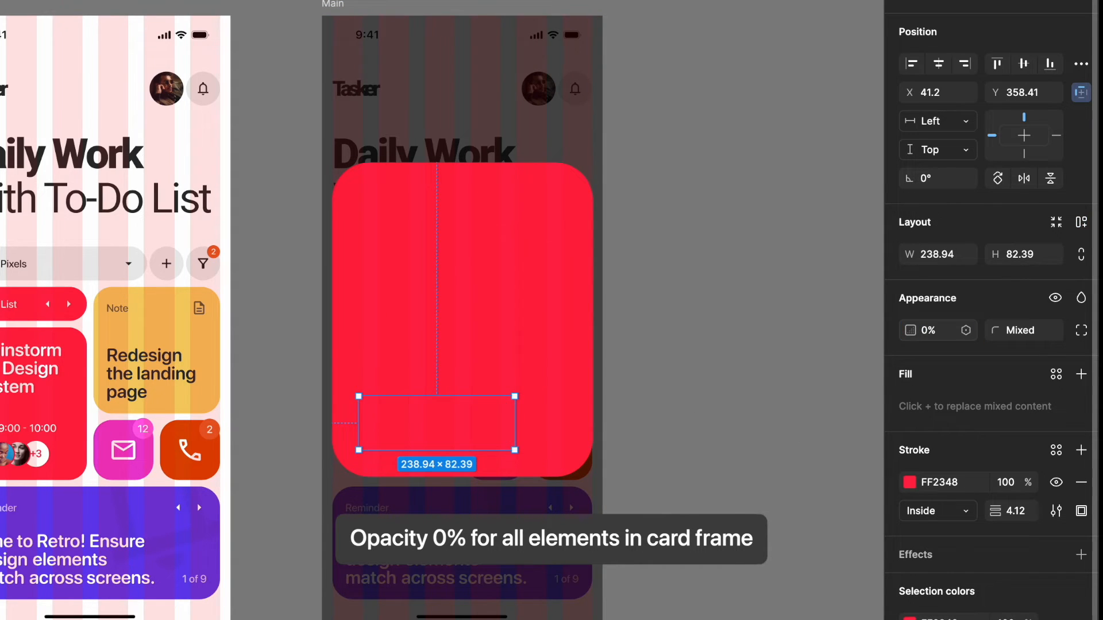
- Flip the enlarged red card horizontally and set its height to 690
click(438, 308)
right_click(439, 309)
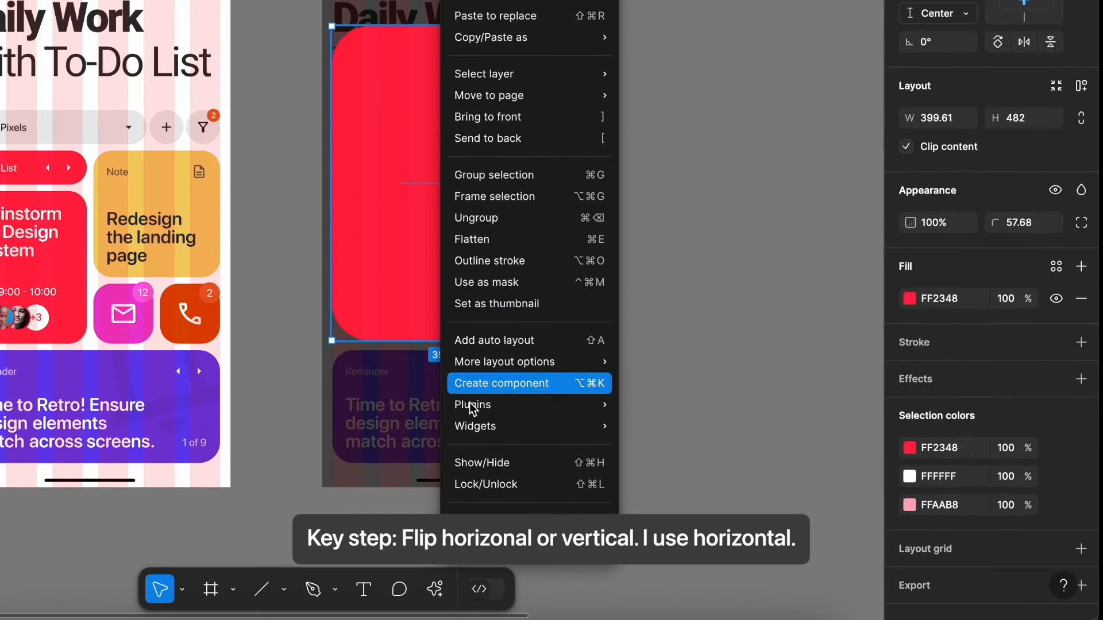
click(510, 565)
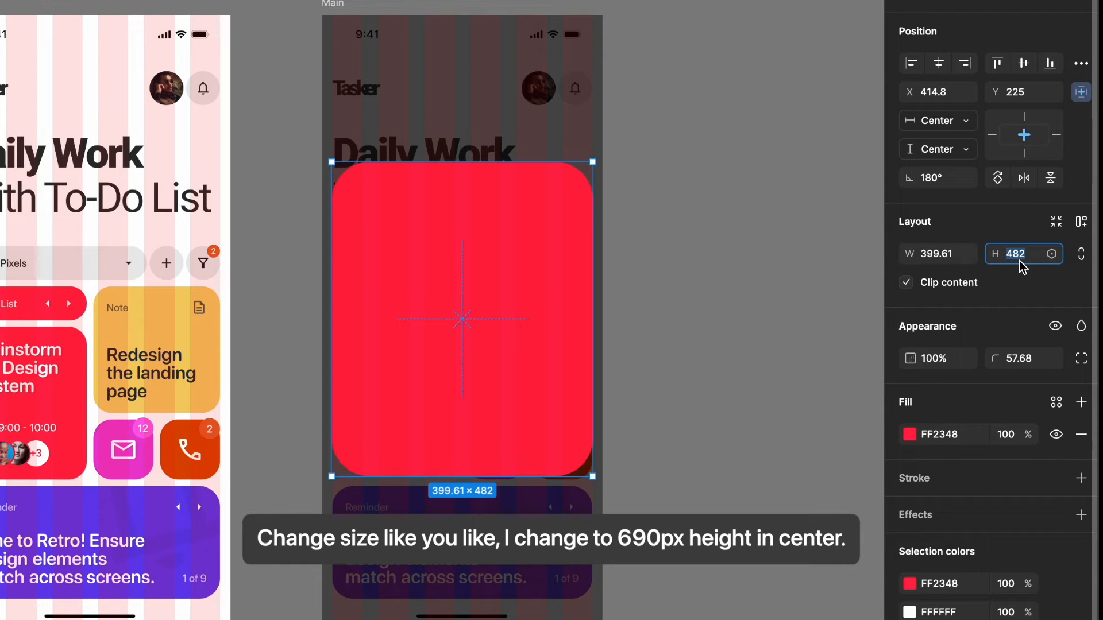
key(Return)
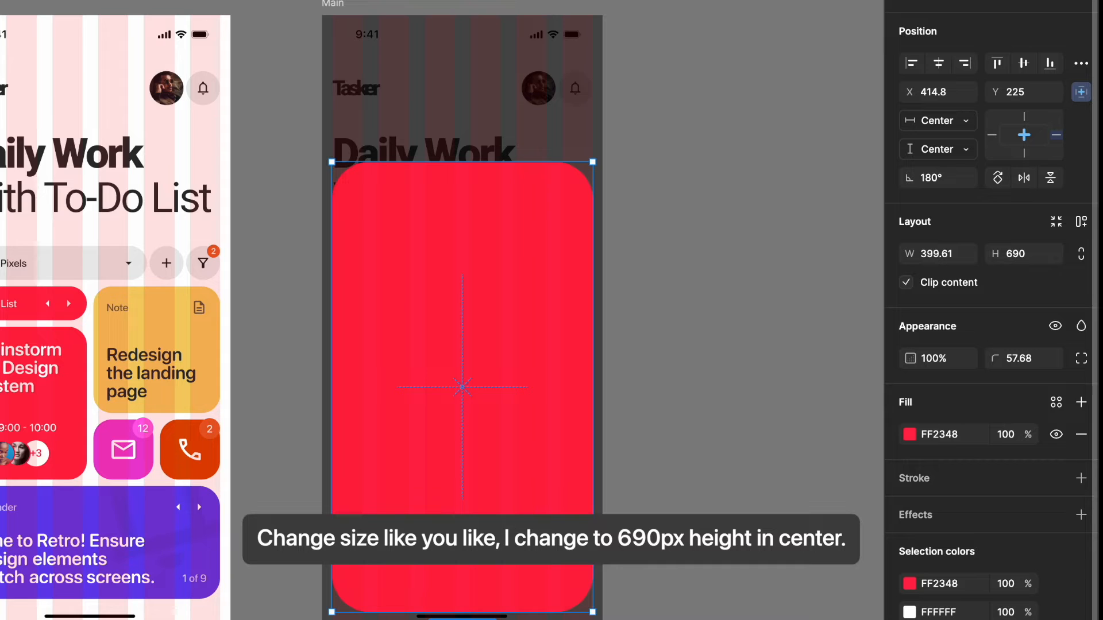
- Move the red card up to the vertical center of the screen and set its corner radius to 20
drag(552, 486, 550, 421)
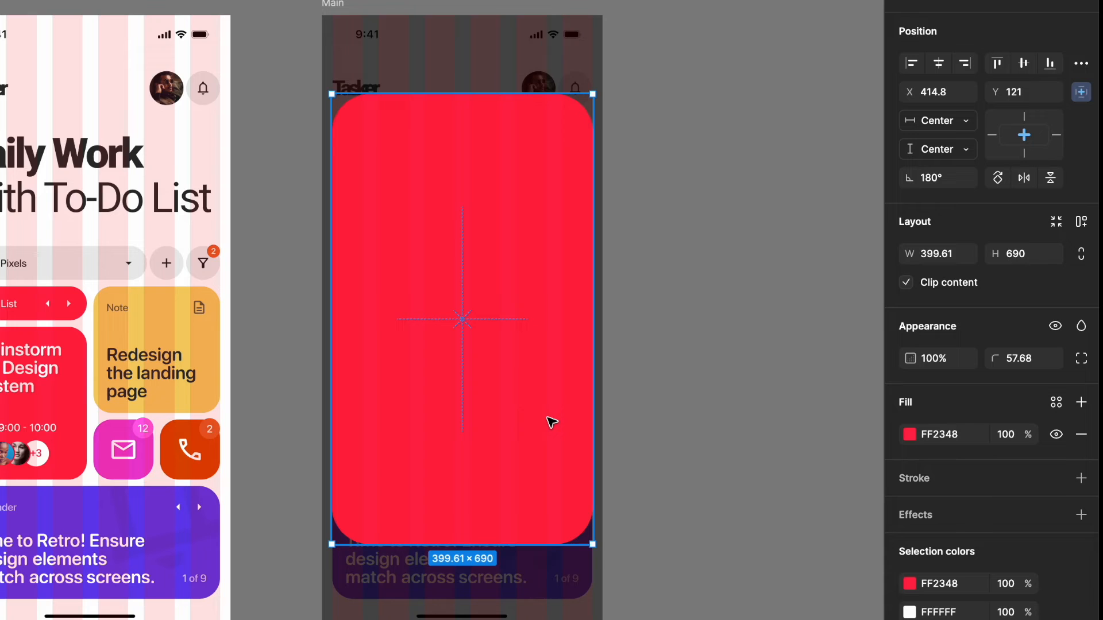
click(1015, 364)
text(20)
key(Return)
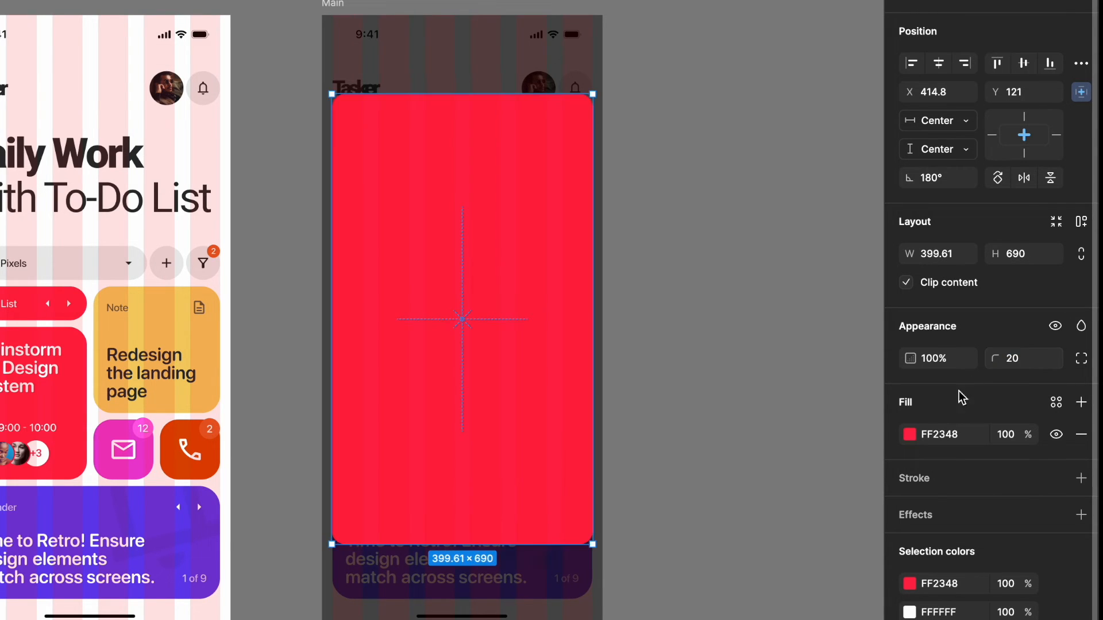
- Move the pre-prepared Content frame with the meeting details into the red card in the second Main frame
click(741, 374)
scroll(739, 370, right, 10)
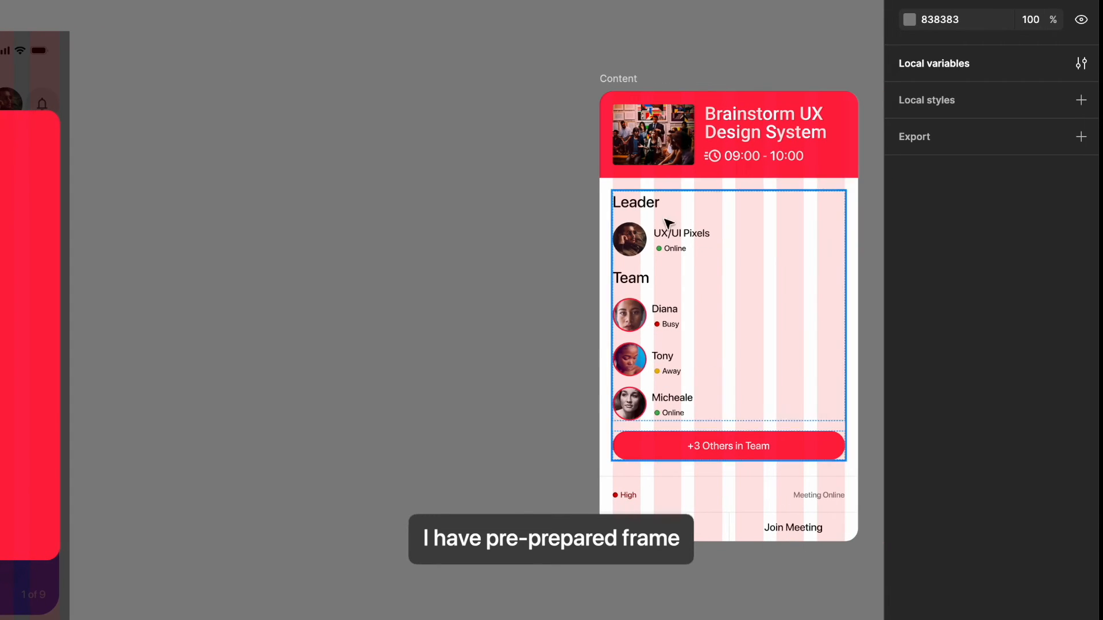
click(619, 82)
drag(618, 82, 0, 116)
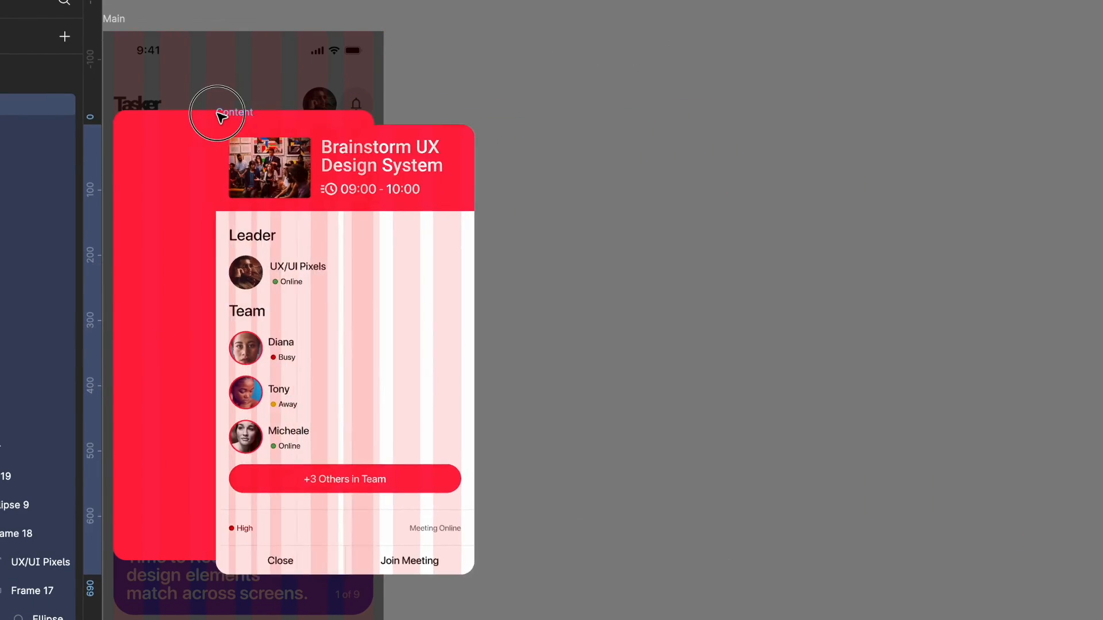
drag(221, 117, 207, 109)
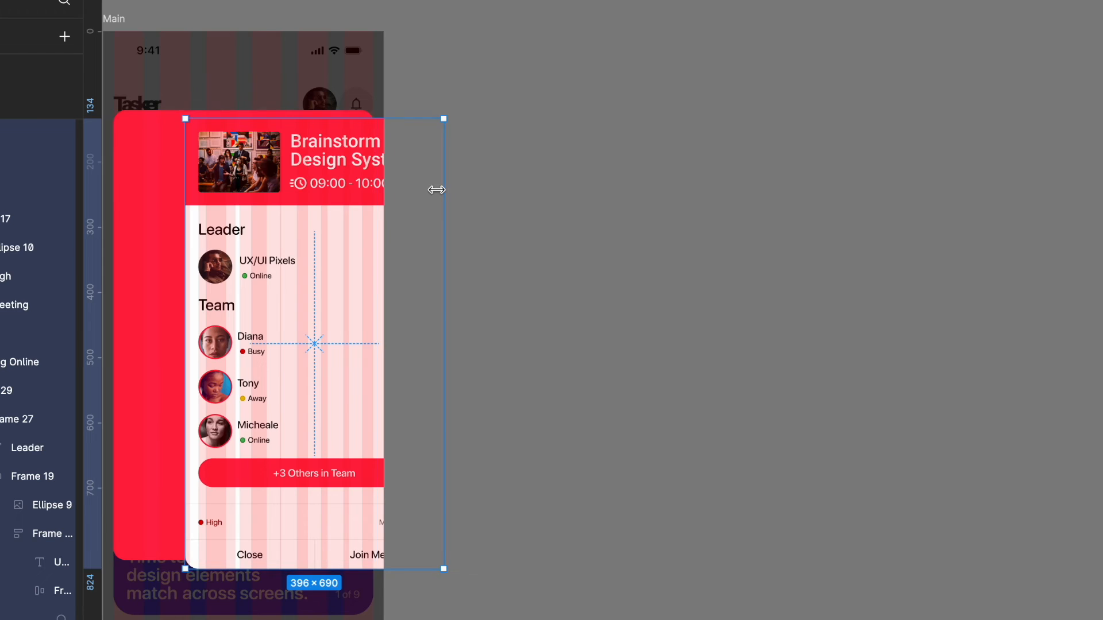
scroll(488, 224, left, 5)
drag(557, 291, 511, 292)
- Align the meeting details frame to the horizontal and vertical center of its parent
click(944, 62)
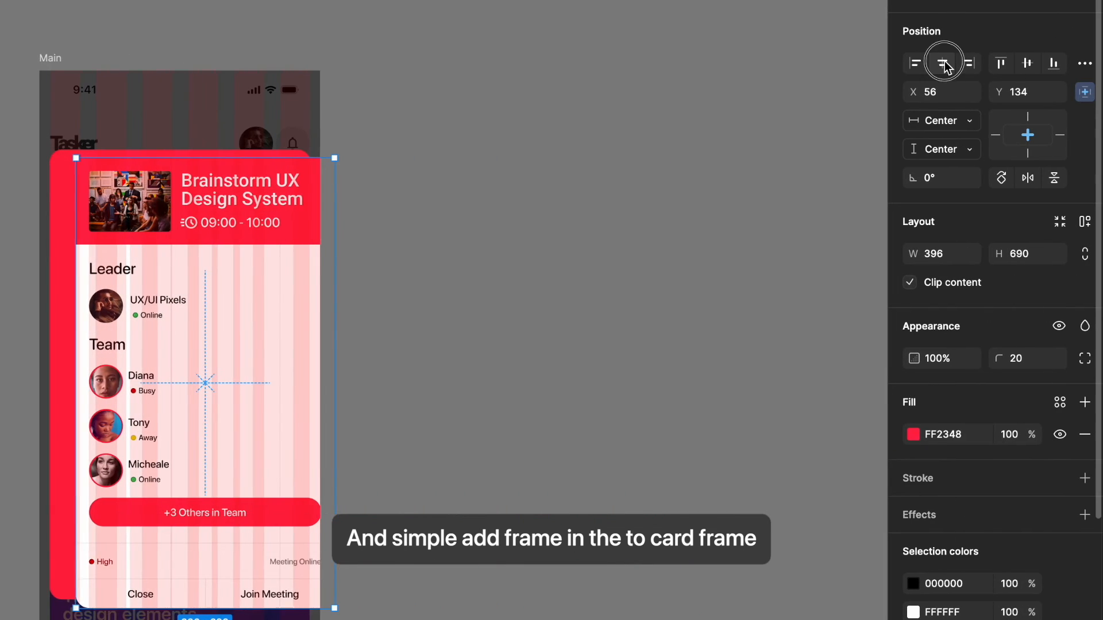
click(1027, 62)
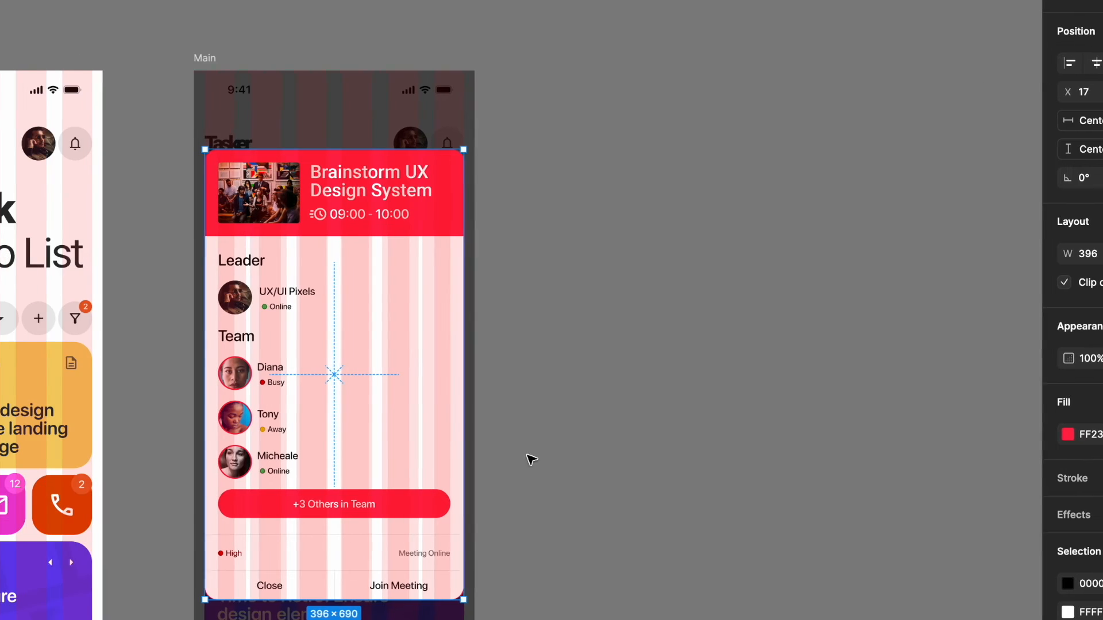
click(373, 458)
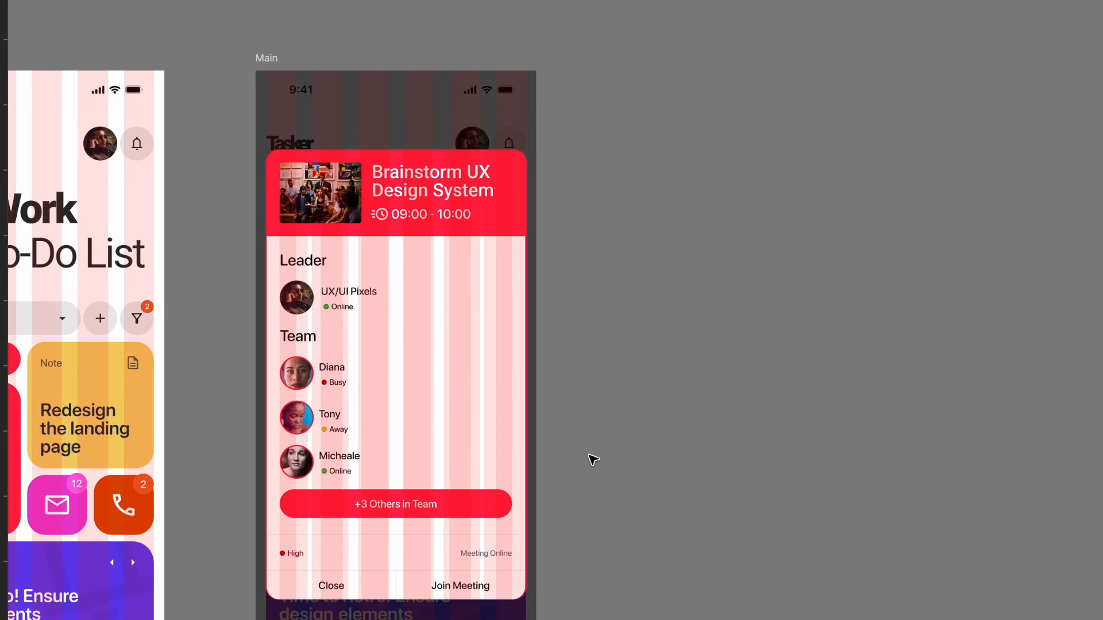
- Connect the first screen's Brainstorm card to the second Main frame: On tap, Navigate to, Smart animate, Gentle, 800ms
scroll(374, 458, left, 5)
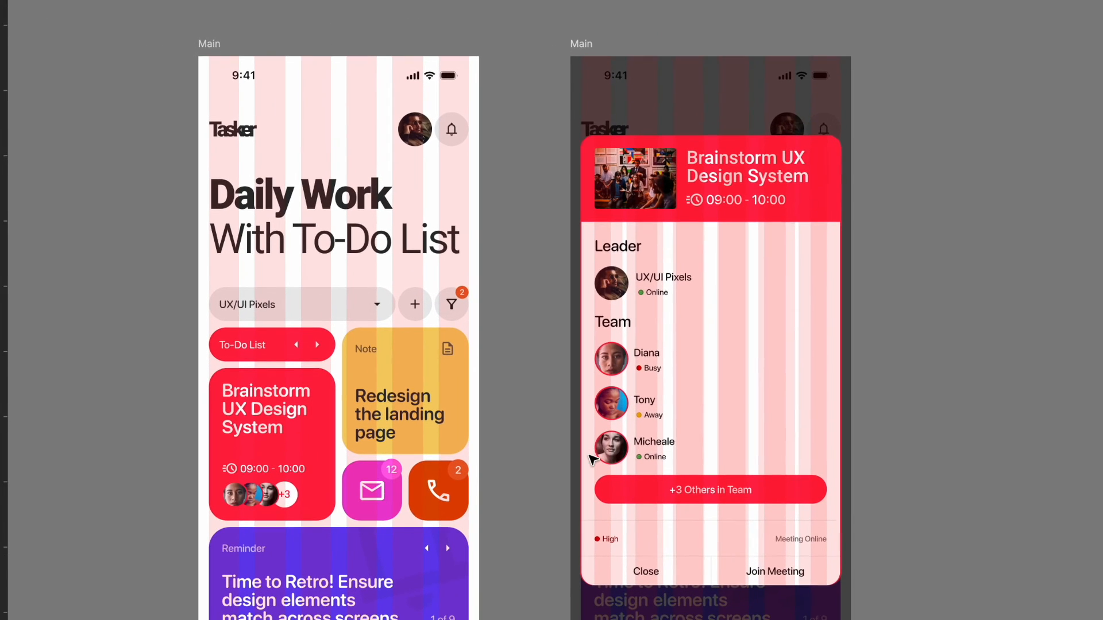
scroll(589, 455, down, 1)
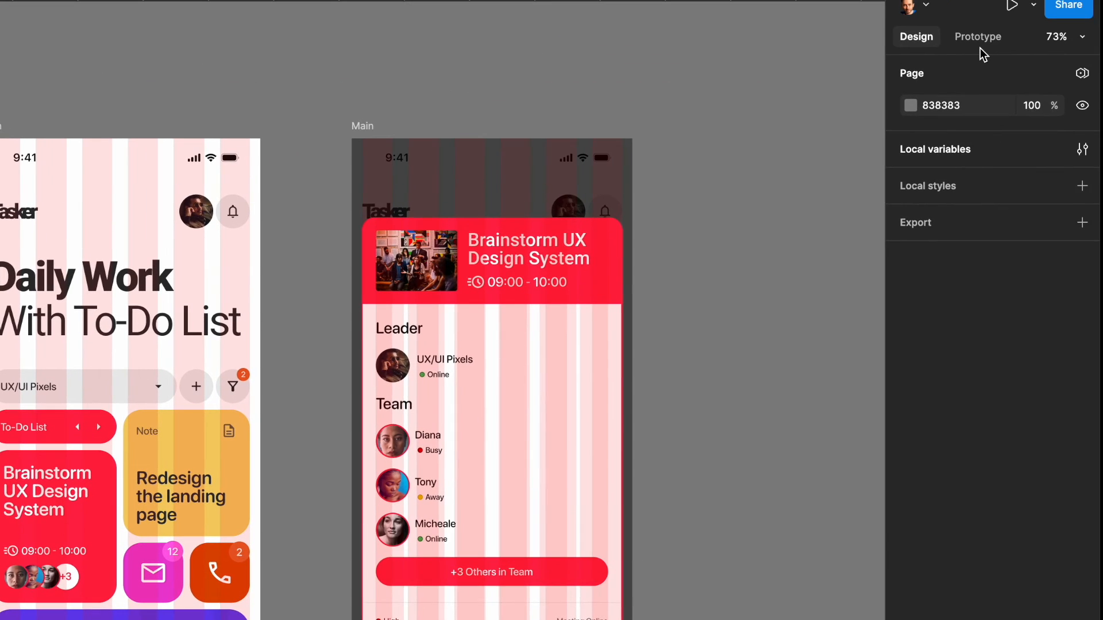
click(980, 39)
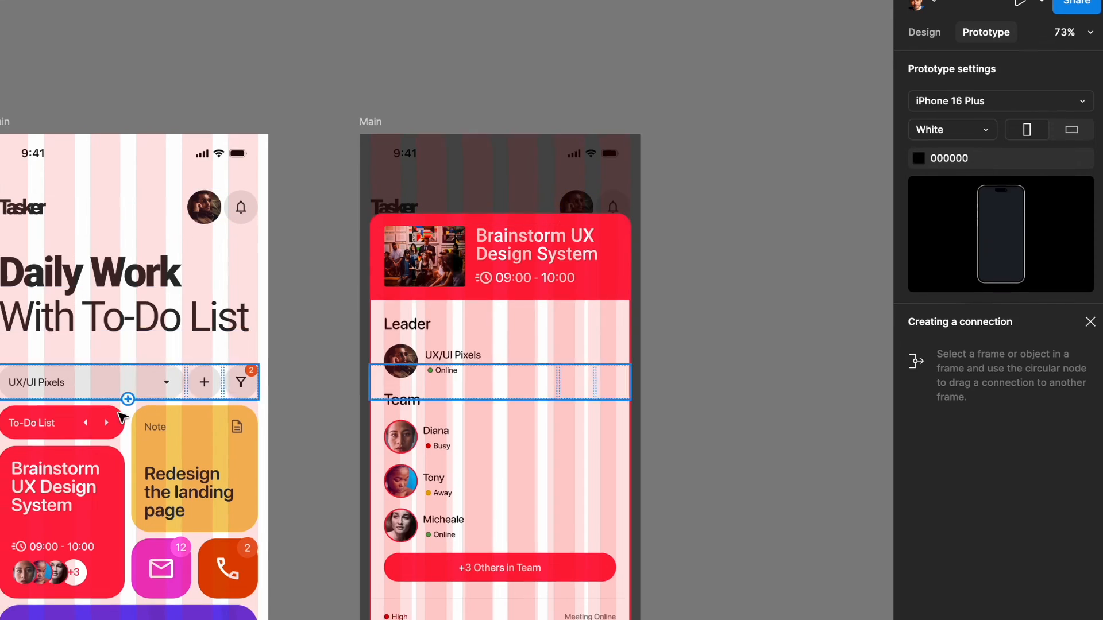
click(63, 537)
drag(328, 411, 585, 339)
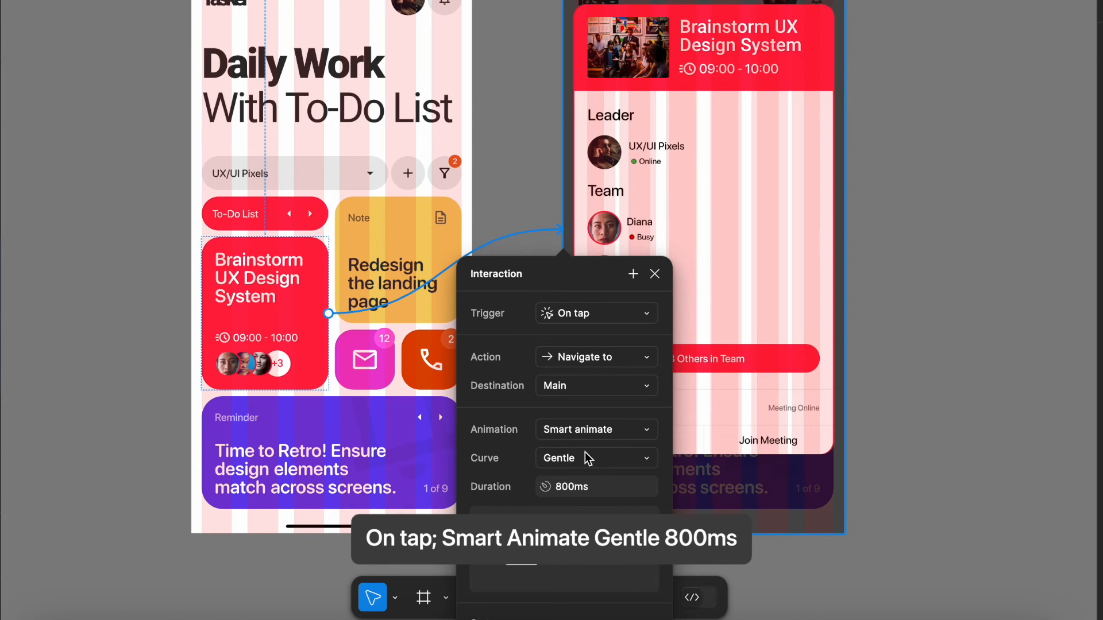
click(903, 402)
- Connect the popup's Close label back to the first Main frame: On tap, Navigate to, Smart animate, Gentle, 800ms
double_click(648, 440)
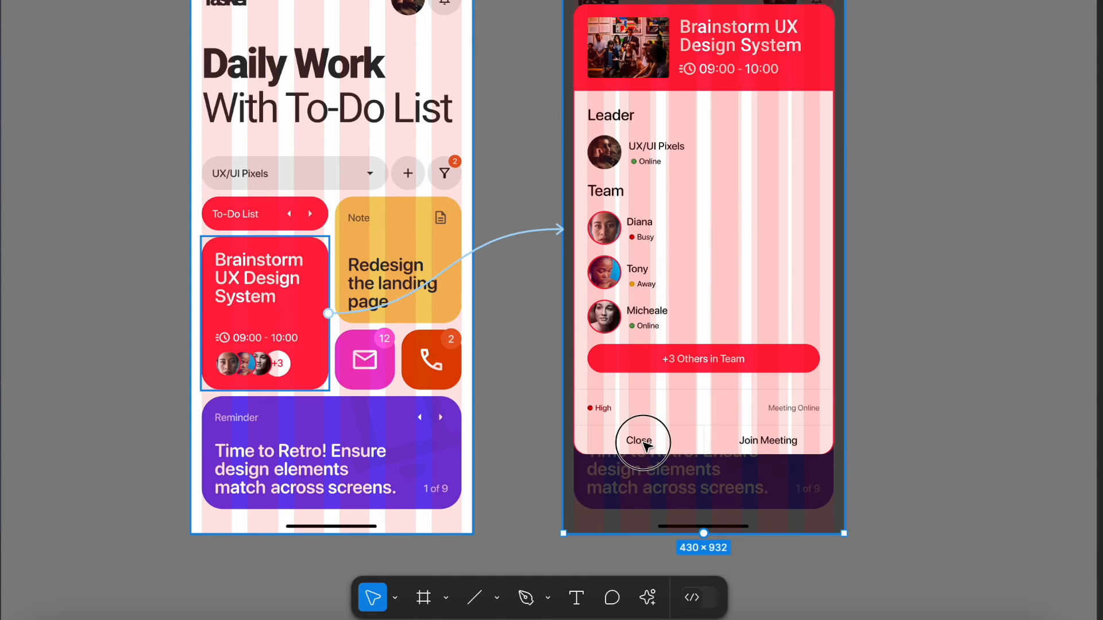
drag(626, 441, 374, 244)
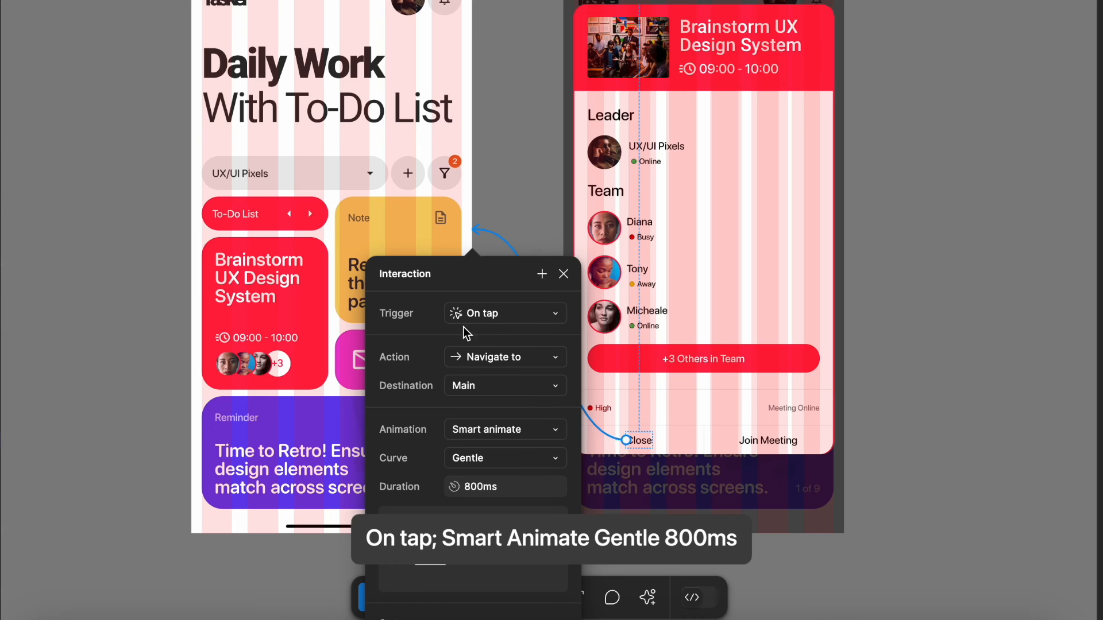
click(859, 274)
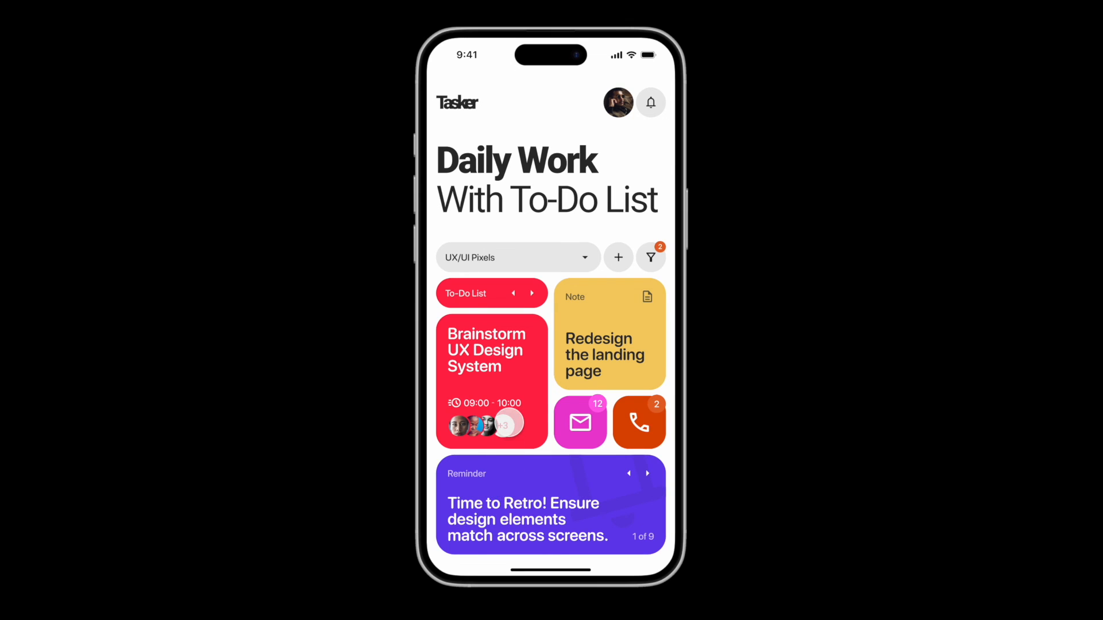
- Test the prototype preview by repeatedly opening the Brainstorm card's popup and closing it with Close
click(506, 426)
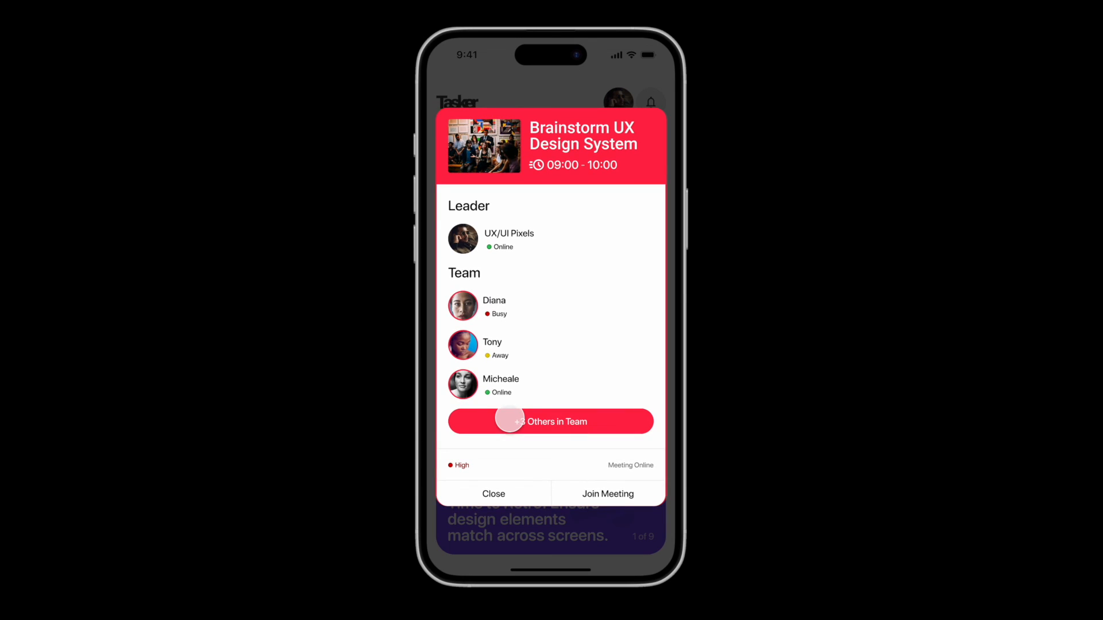
click(496, 495)
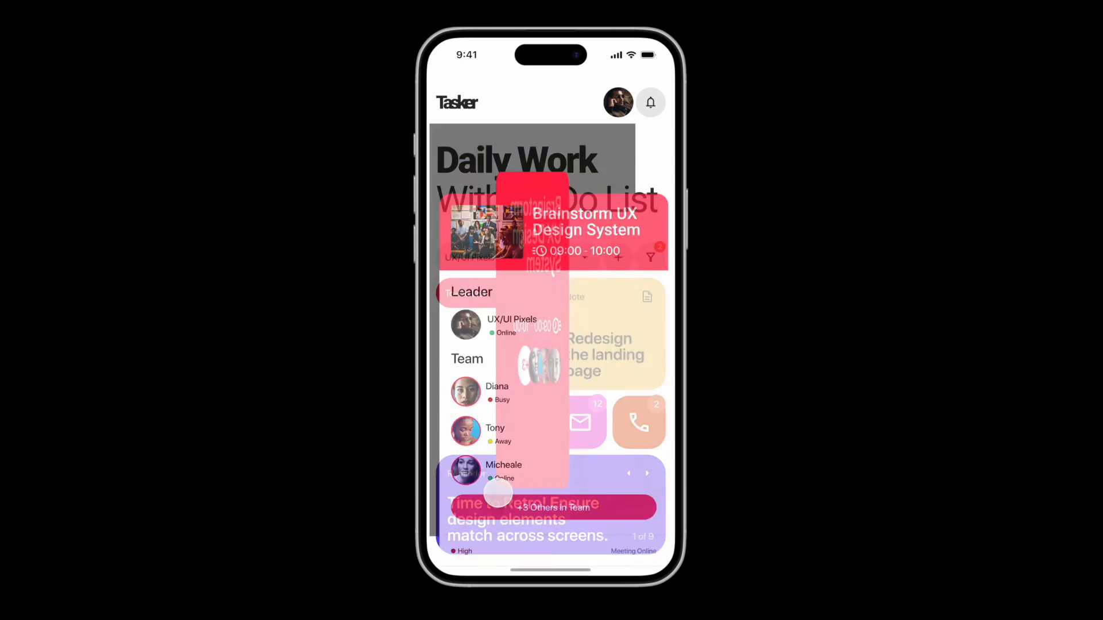
click(498, 439)
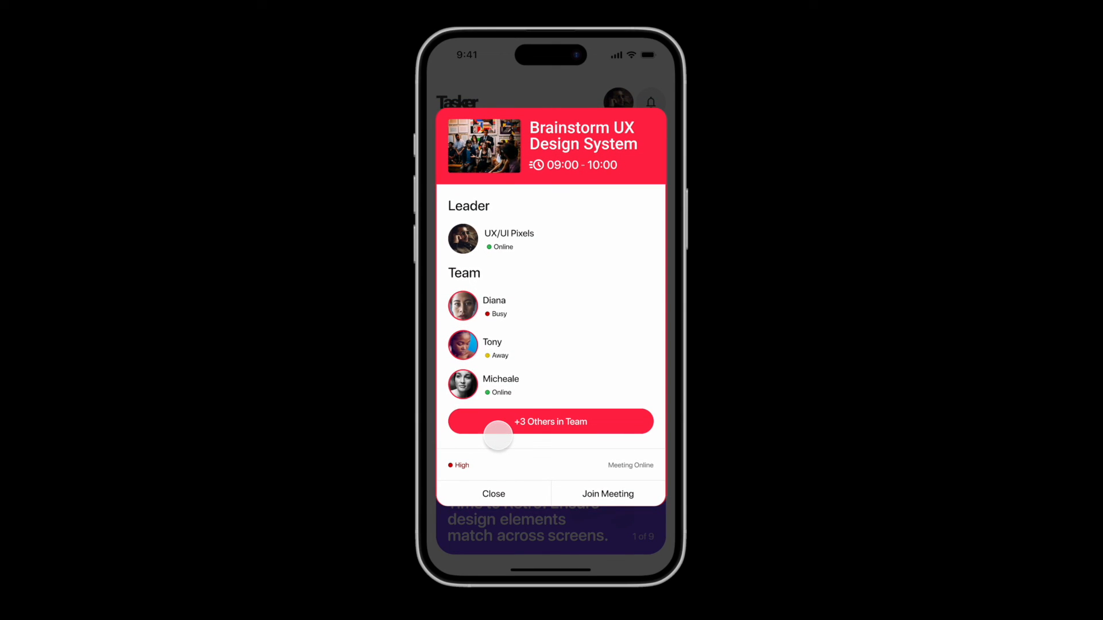
click(494, 492)
click(493, 450)
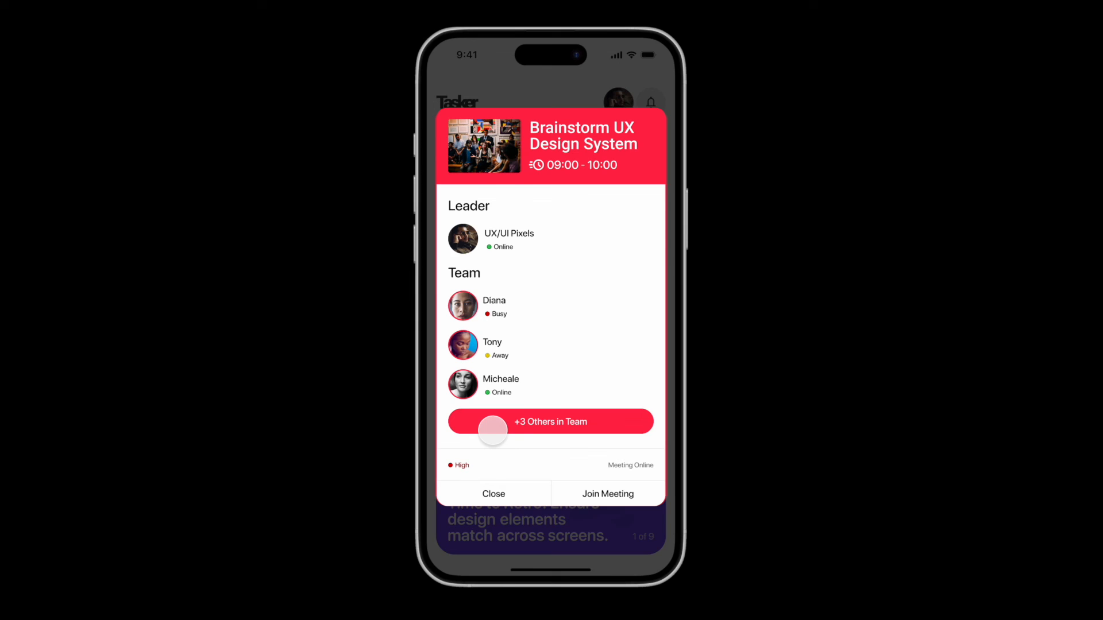